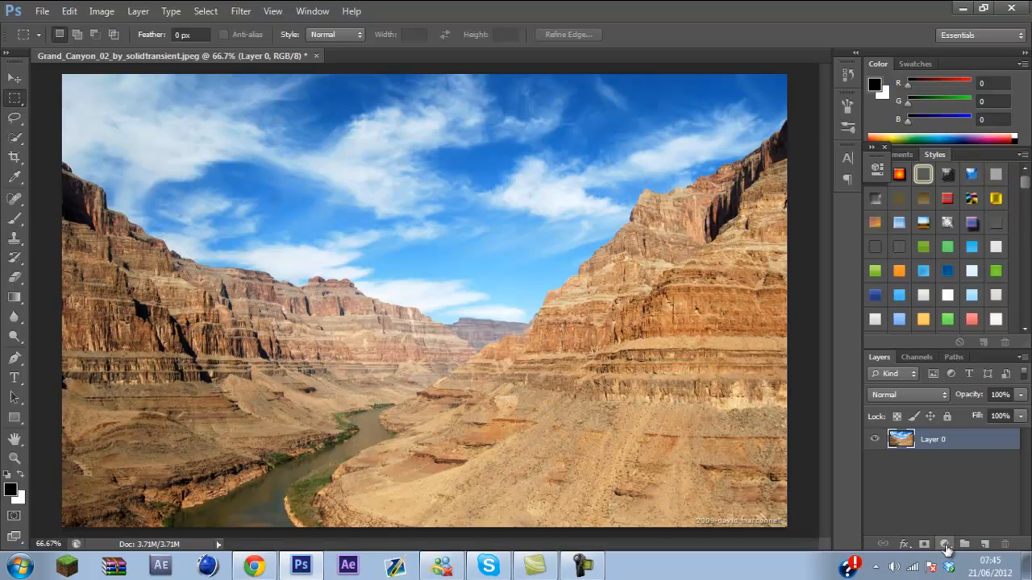
Add a Gradient Map adjustment layer above Layer 0 and browse the presets for its gradient
{"action": "left_click", "coordinate": [945, 547]}
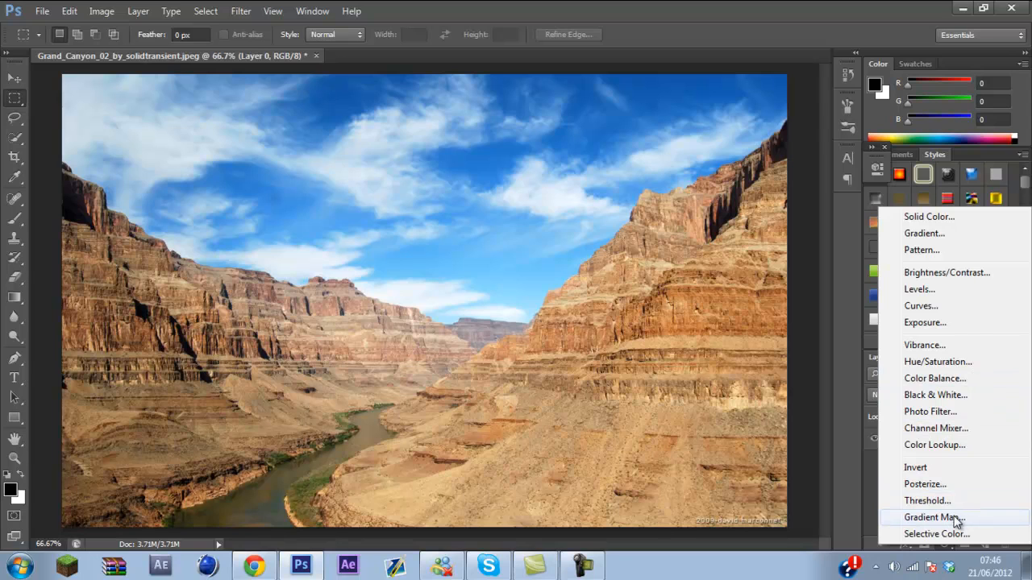
{"action": "left_click", "coordinate": [996, 518]}
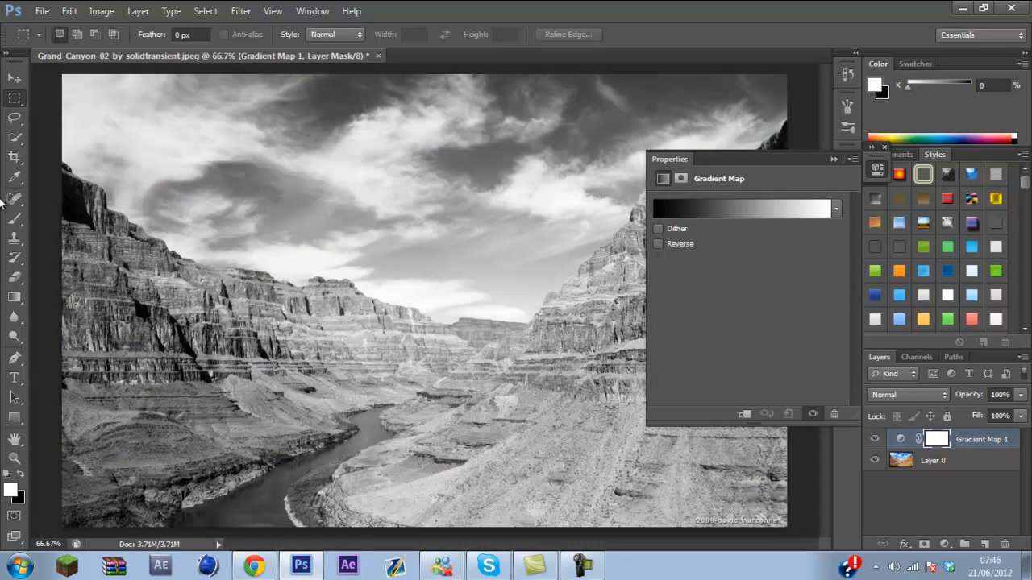
{"action": "left_click", "coordinate": [685, 207]}
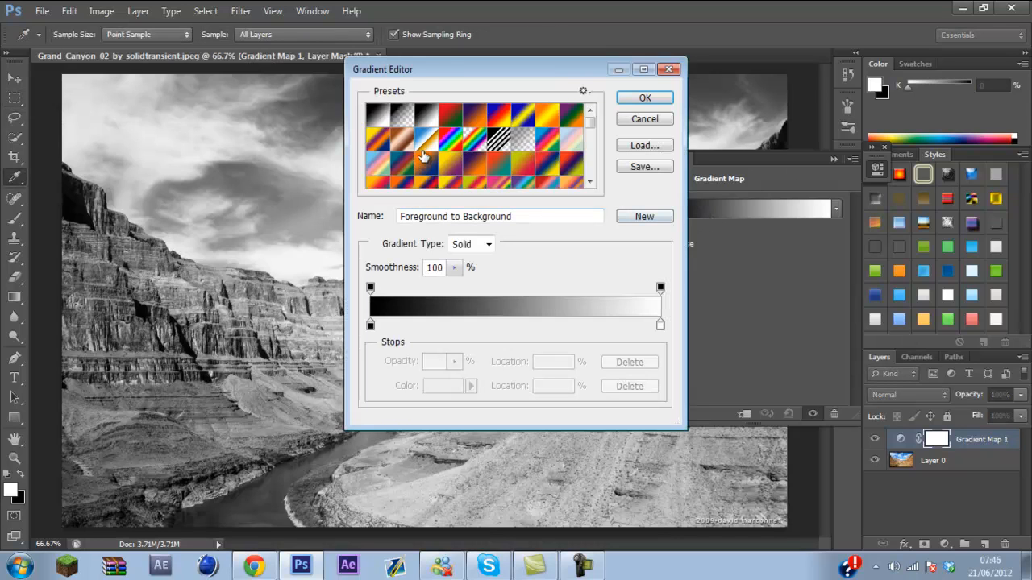
{"action": "scroll", "coordinate": [422, 155], "scroll_direction": "down", "scroll_amount": 3}
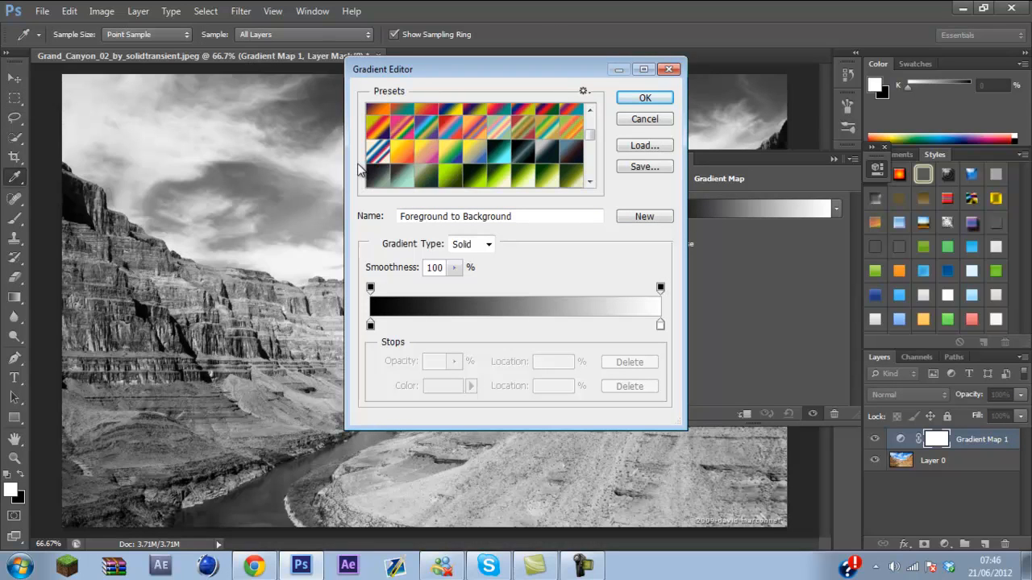
{"action": "scroll", "coordinate": [439, 143], "scroll_direction": "up", "scroll_amount": 4}
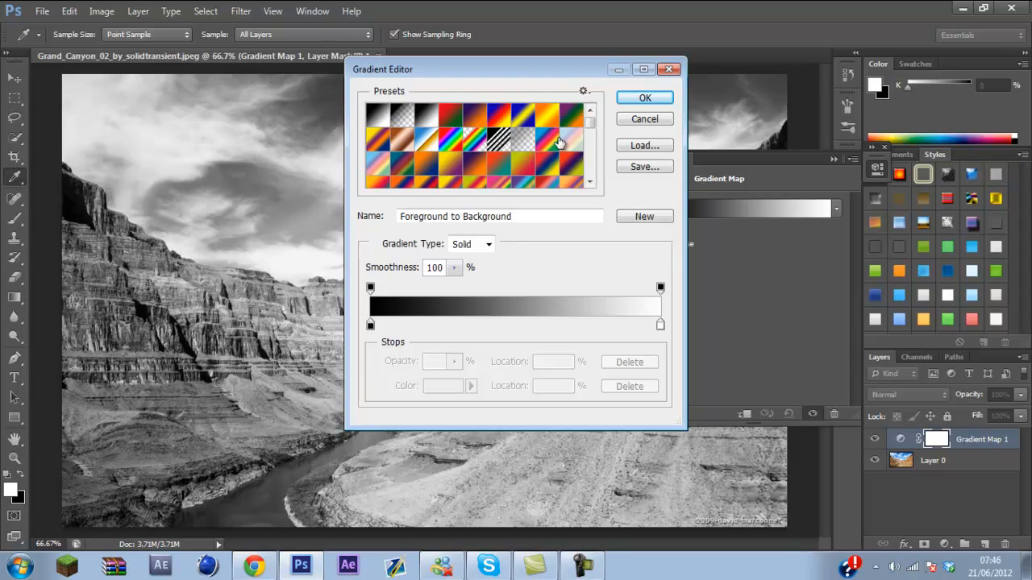
{"action": "scroll", "coordinate": [522, 137], "scroll_direction": "down", "scroll_amount": 6}
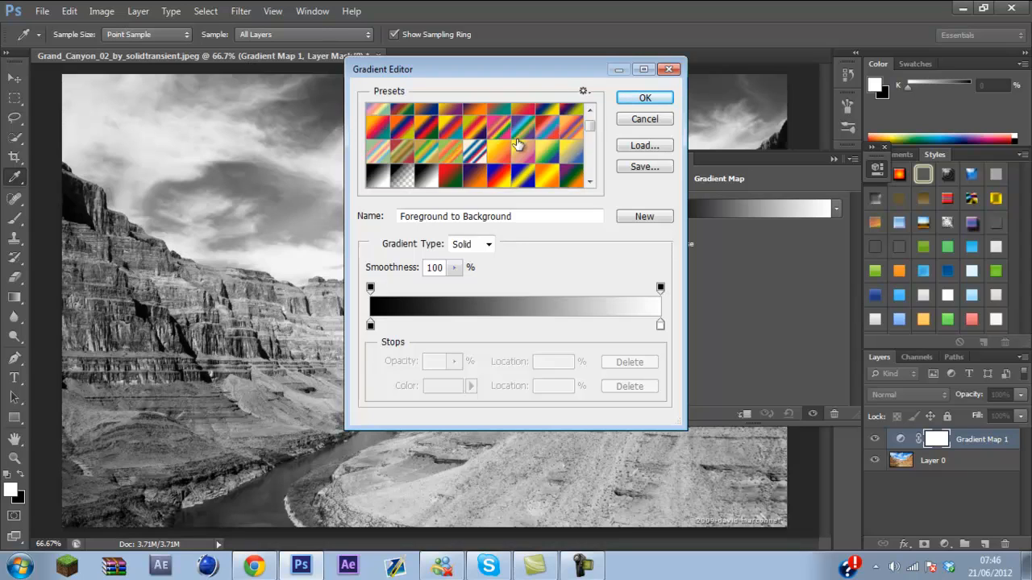
{"action": "scroll", "coordinate": [523, 131], "scroll_direction": "up", "scroll_amount": 8}
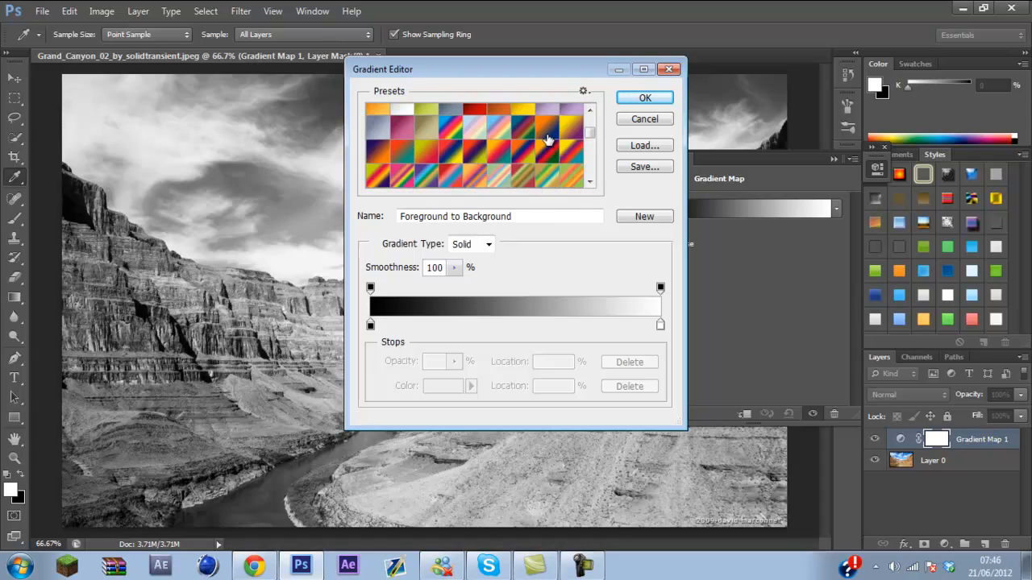
Preview the Flash and Photoshop presets on the gradient map, and apply the Dreamweaver preset
{"action": "left_click", "coordinate": [570, 153]}
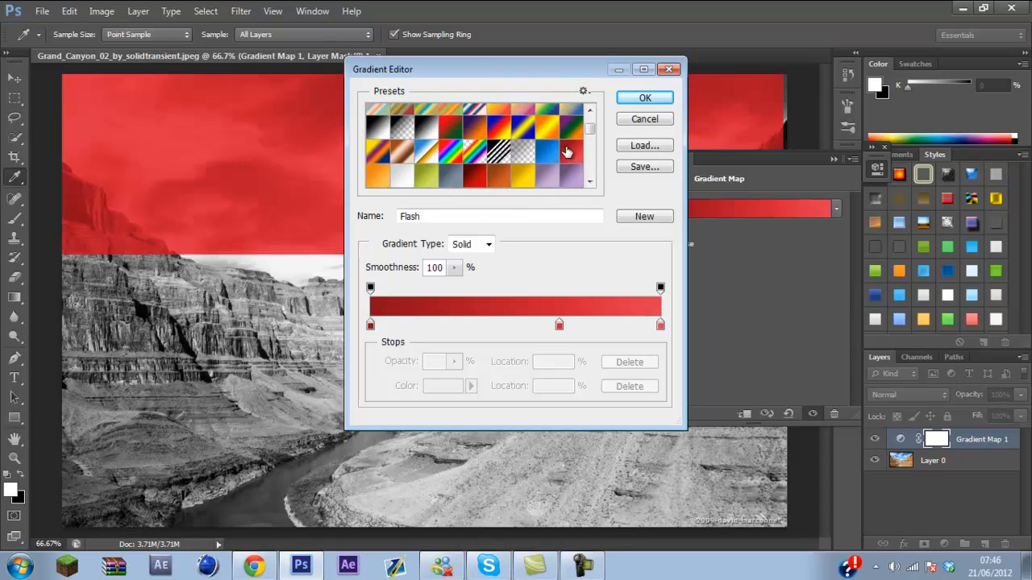
{"action": "left_click_drag", "start_coordinate": [491, 62], "coordinate": [769, 39]}
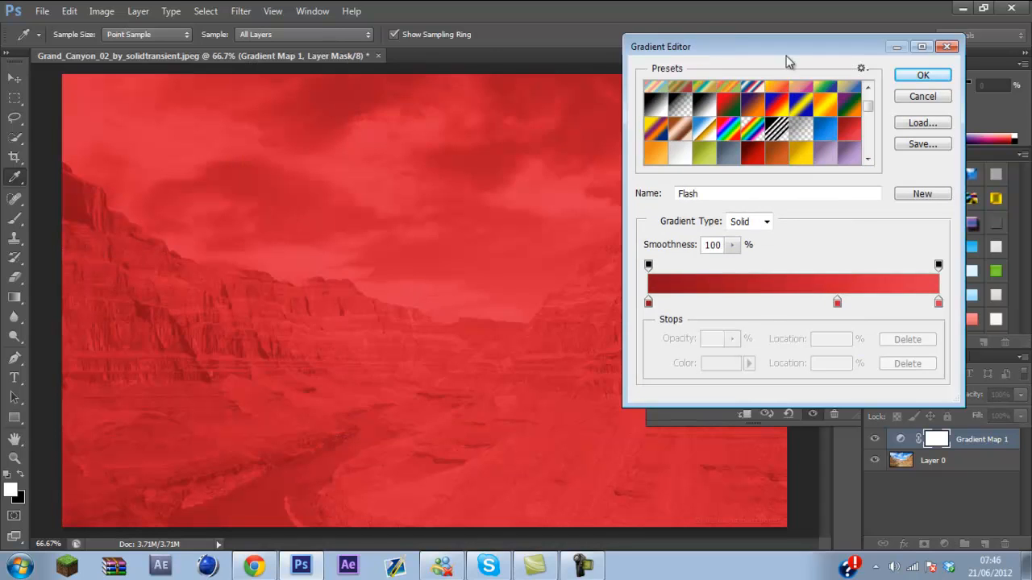
{"action": "left_click", "coordinate": [831, 127]}
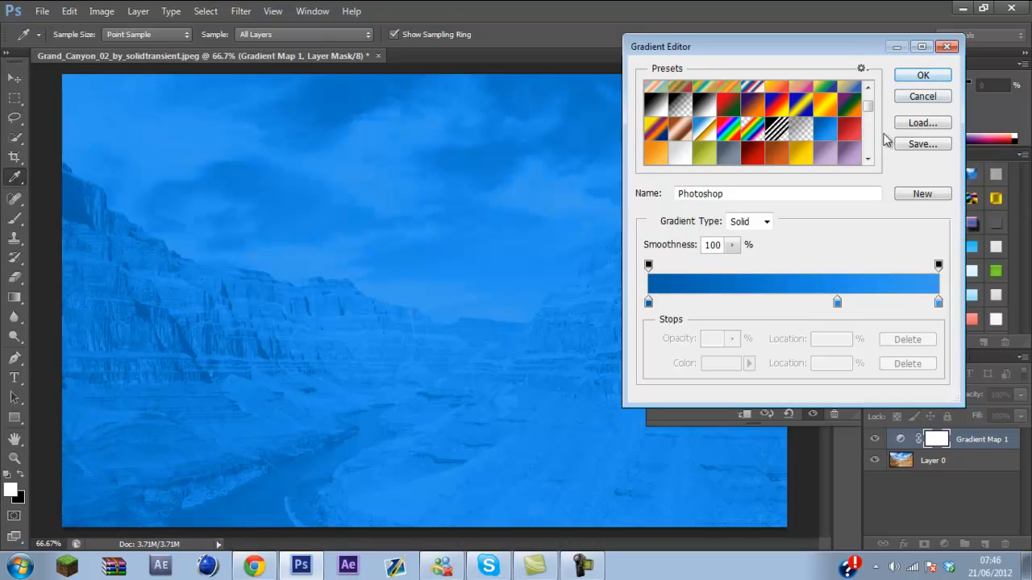
{"action": "left_click", "coordinate": [704, 157]}
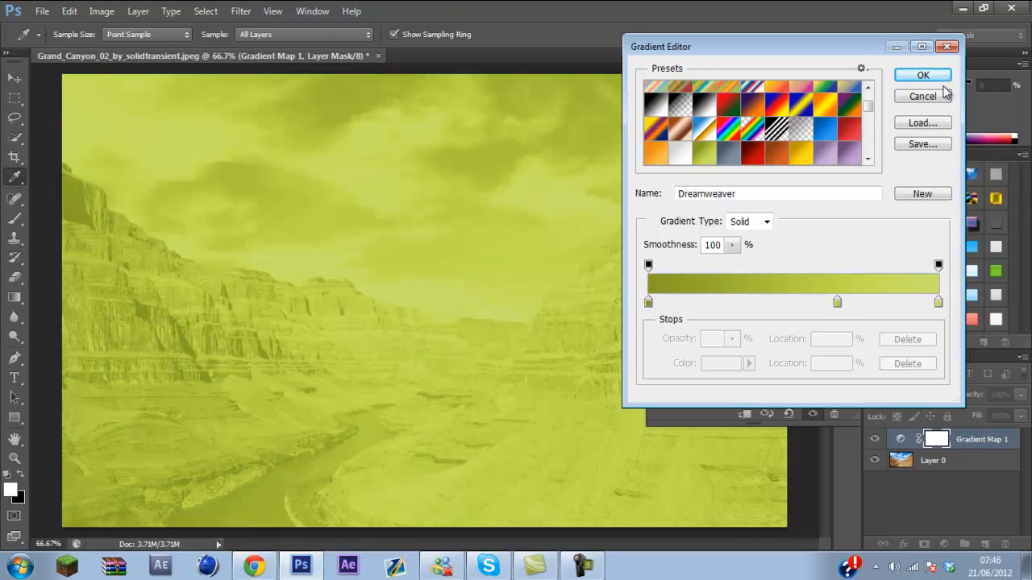
{"action": "left_click", "coordinate": [938, 78]}
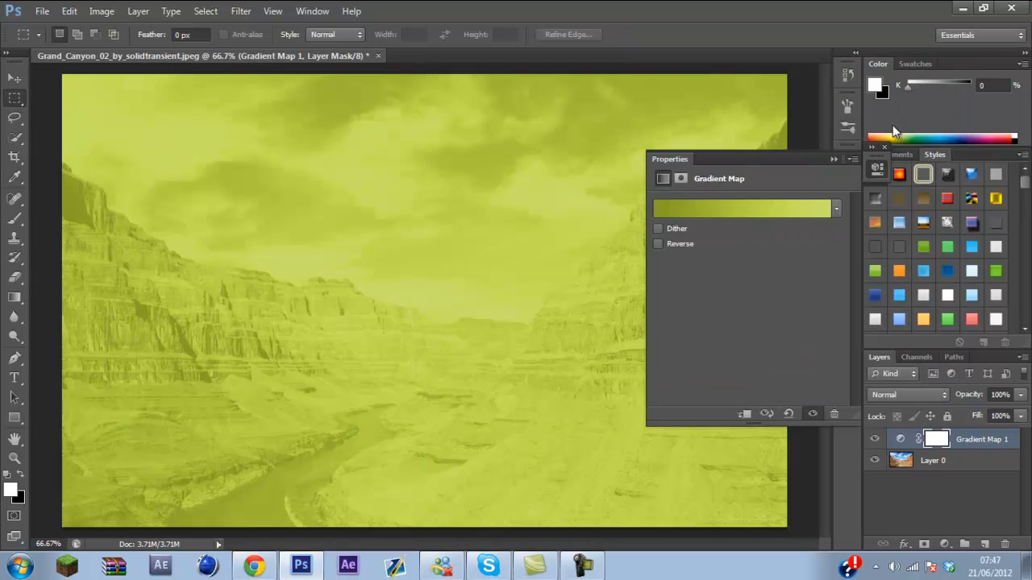
Try reversing the gradient map and previewing the Orange, Blue preset, and return to the unreversed Dreamweaver gradient
{"action": "left_click", "coordinate": [659, 244]}
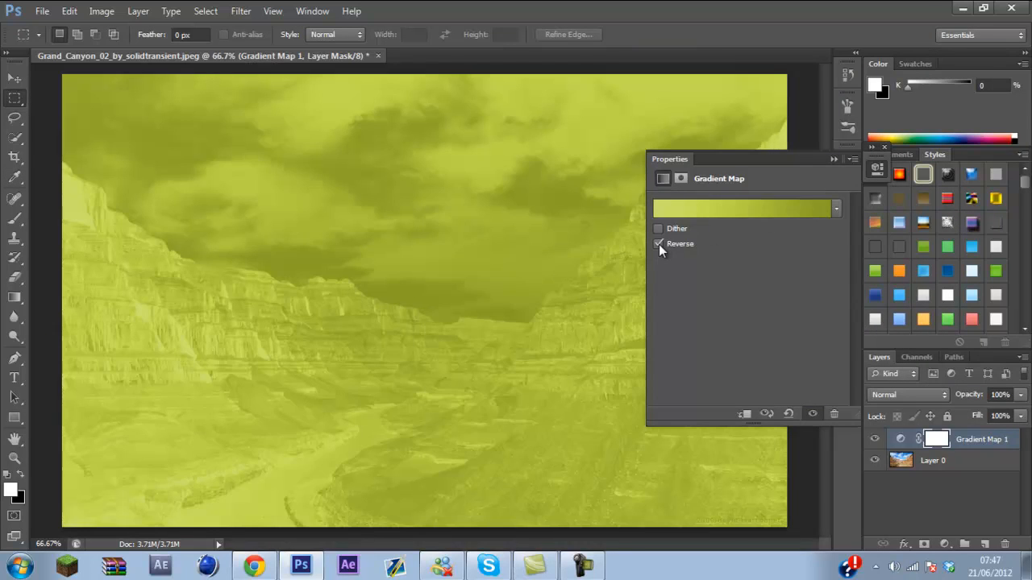
{"action": "left_click", "coordinate": [659, 244]}
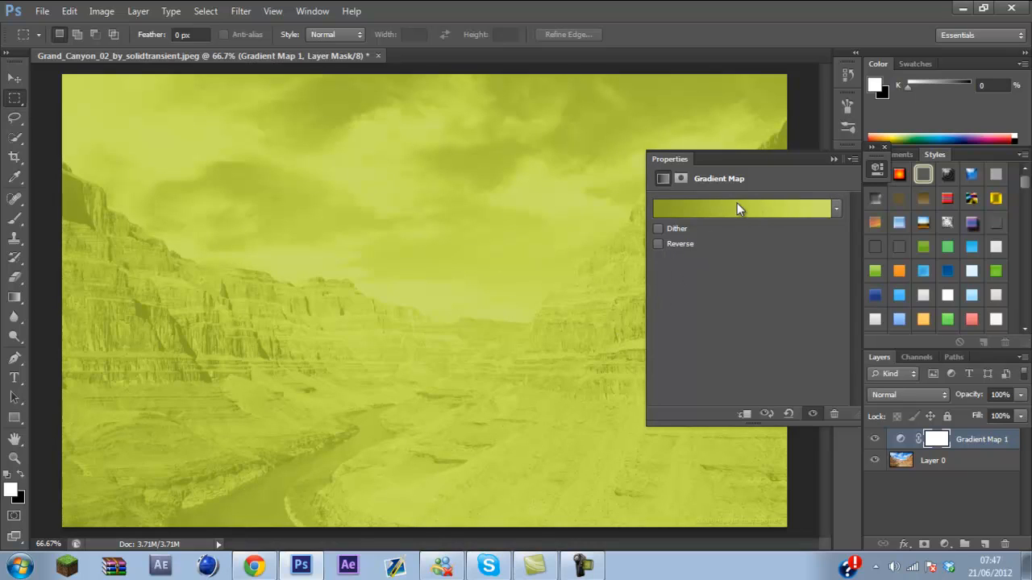
{"action": "left_click", "coordinate": [666, 213]}
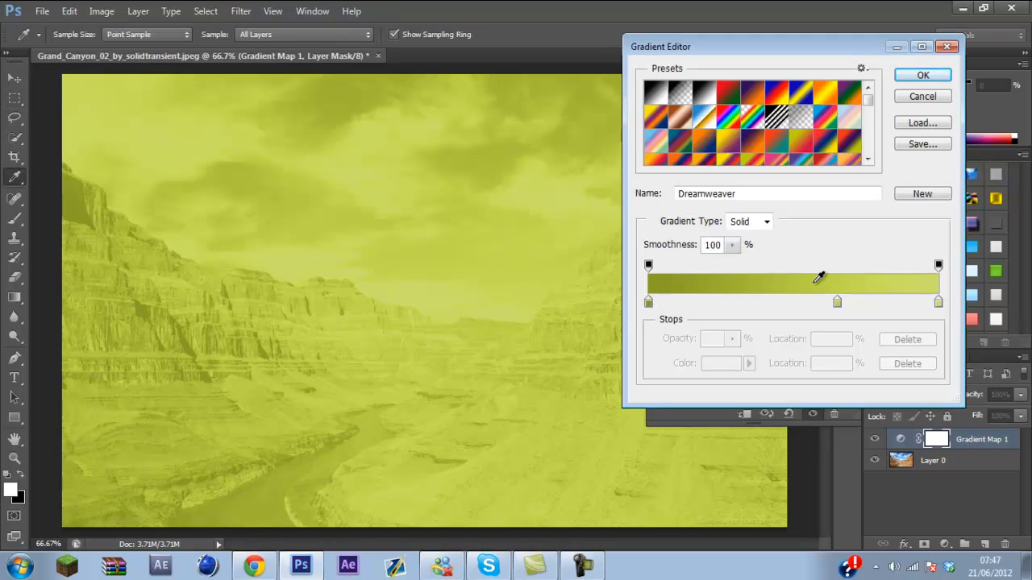
{"action": "left_click", "coordinate": [704, 139]}
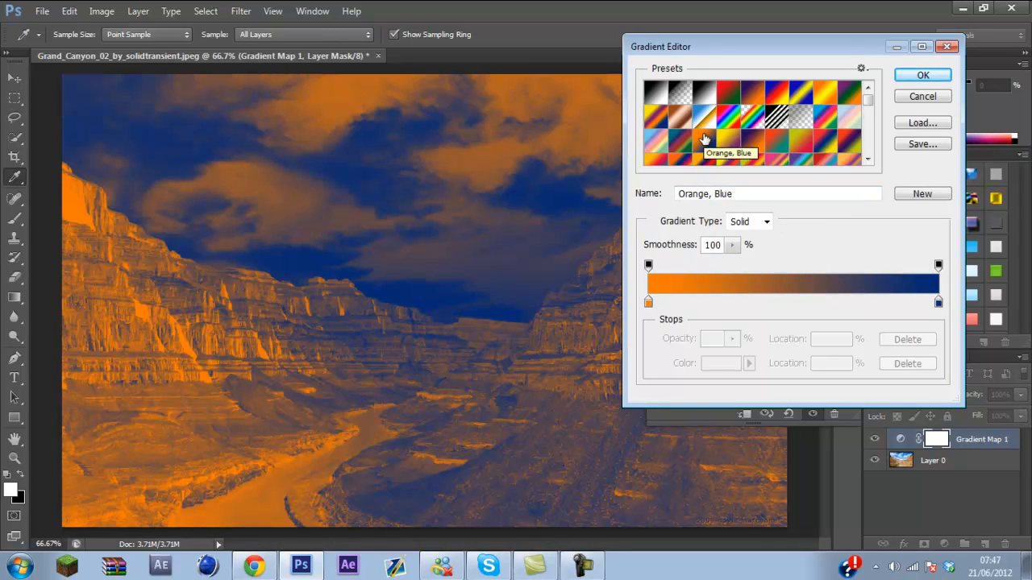
{"action": "scroll", "coordinate": [693, 142], "scroll_direction": "down", "scroll_amount": 3}
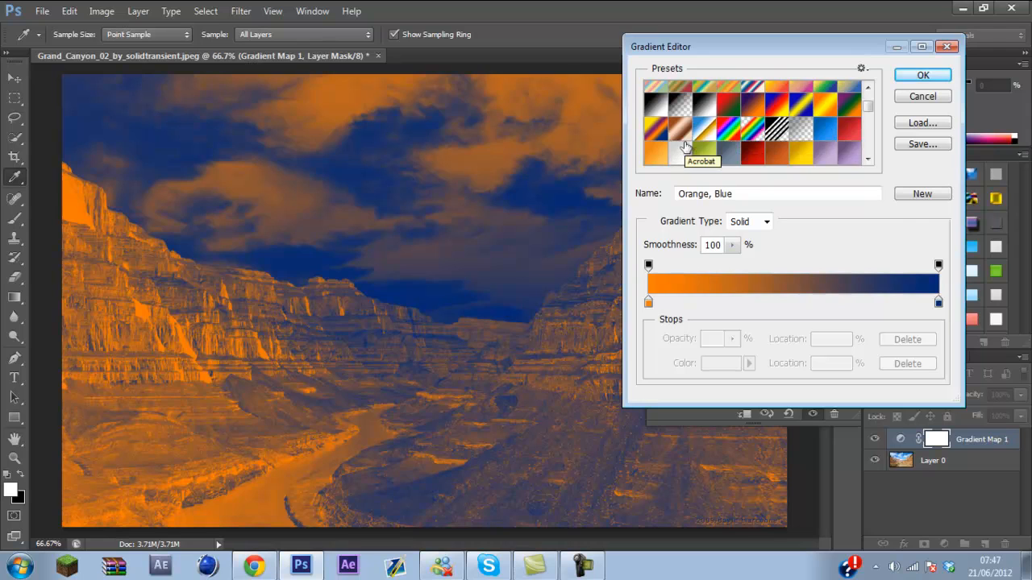
{"action": "left_click", "coordinate": [703, 150]}
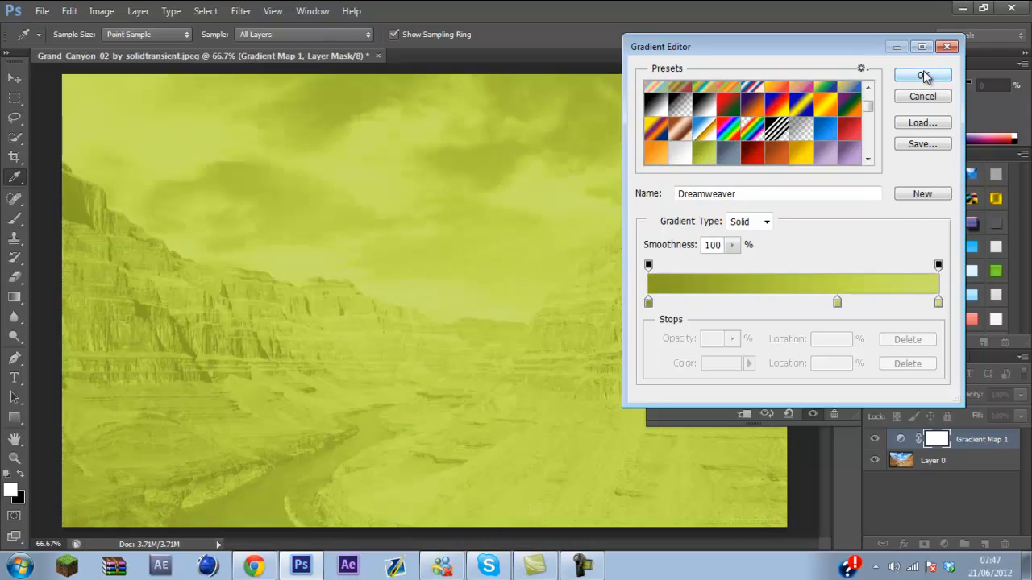
{"action": "left_click", "coordinate": [923, 75]}
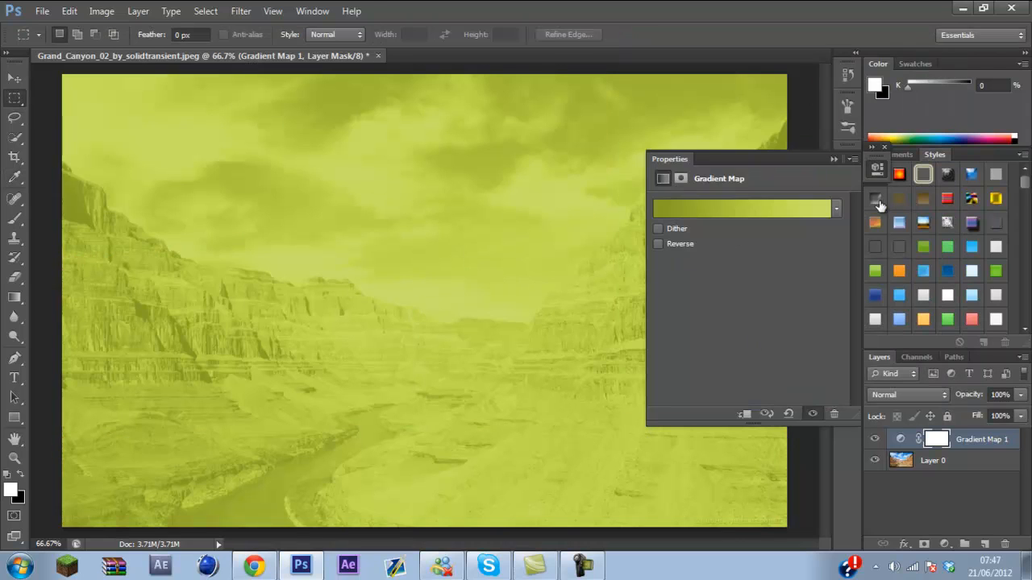
Collapse the gradient map's properties and lower the adjustment layer's opacity to 53%
{"action": "left_click", "coordinate": [835, 159]}
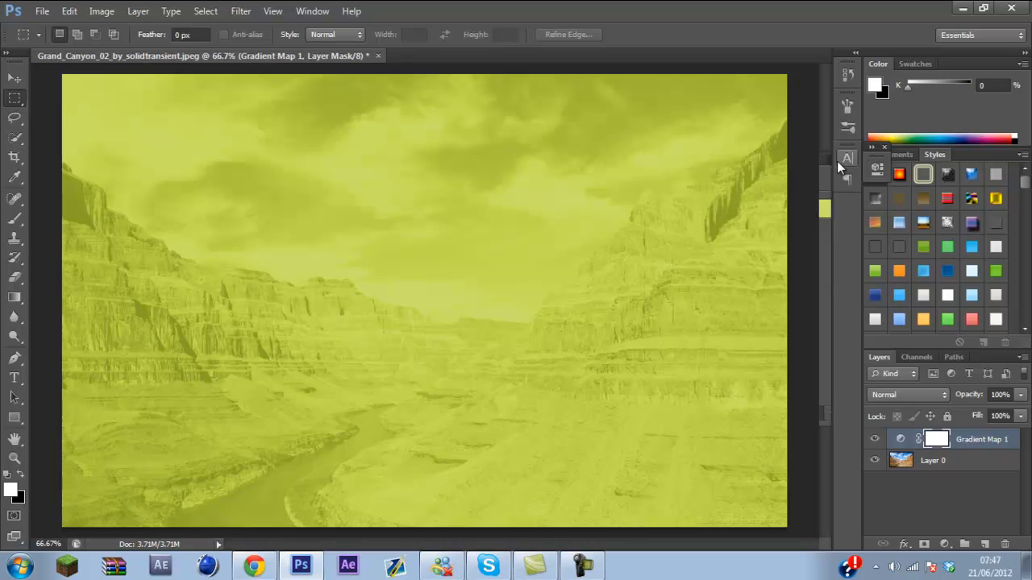
{"action": "double_click", "coordinate": [902, 440]}
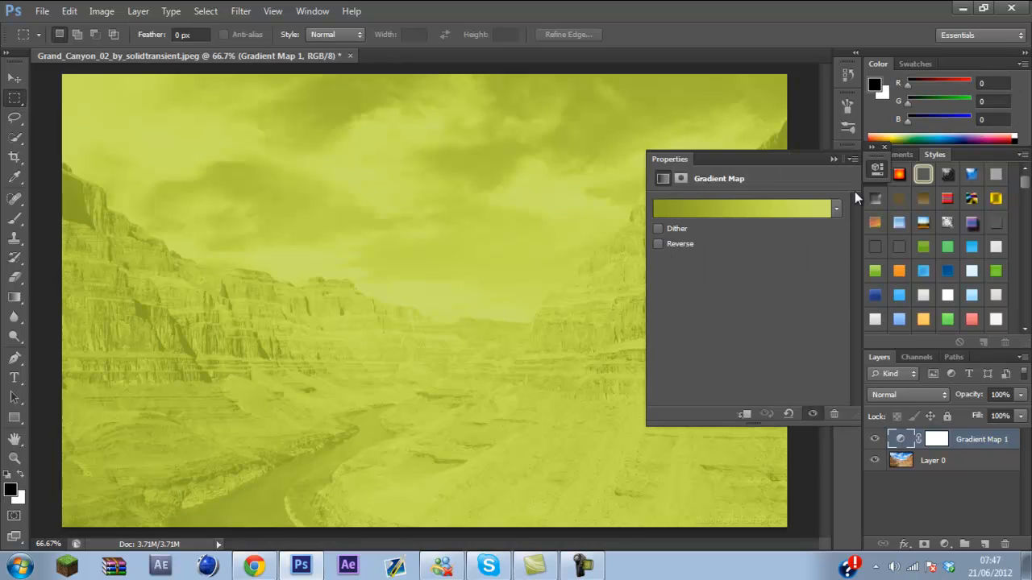
{"action": "left_click", "coordinate": [840, 161]}
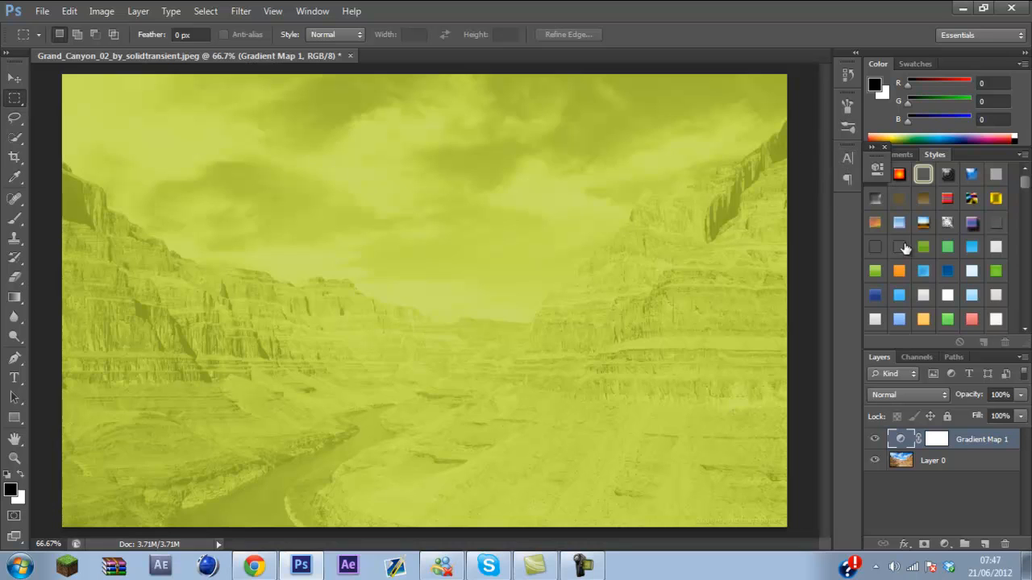
{"action": "left_click", "coordinate": [1021, 395]}
{"action": "left_click", "coordinate": [963, 411]}
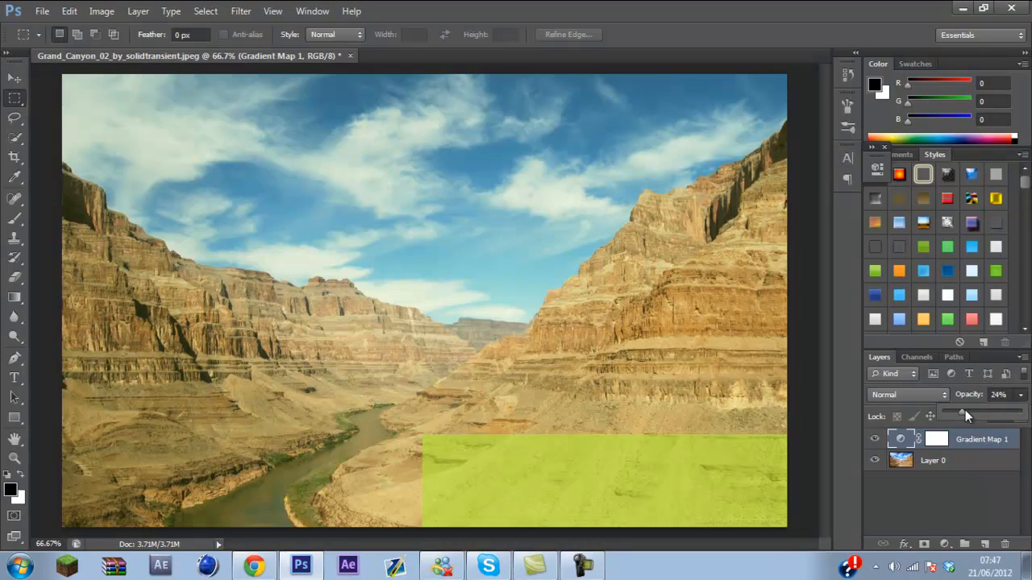
{"action": "left_click_drag", "start_coordinate": [970, 408], "coordinate": [989, 409]}
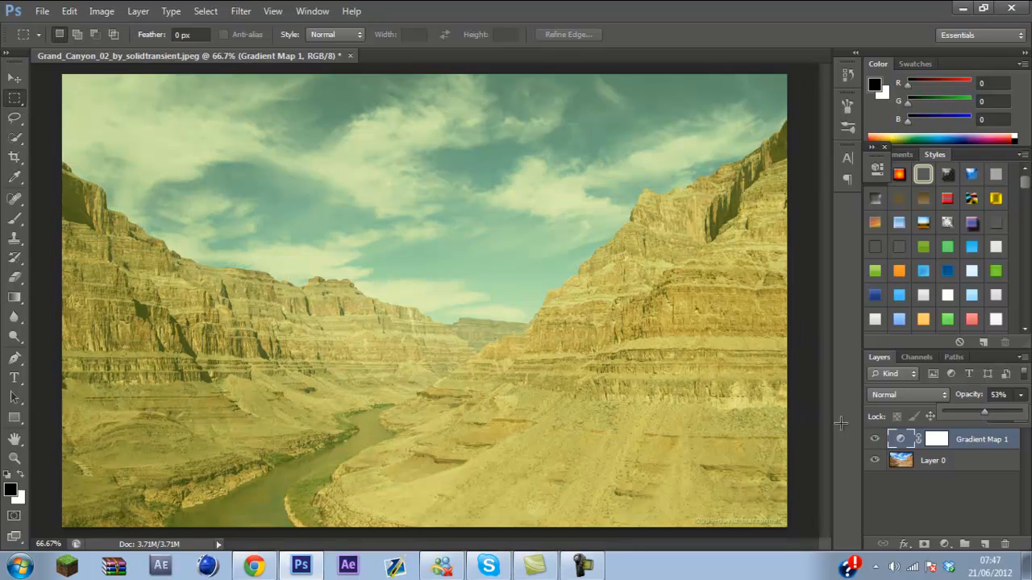
Try Hard Light on the gradient map layer, settle on Soft Light blending, and set its opacity to 100%
{"action": "left_click", "coordinate": [910, 396]}
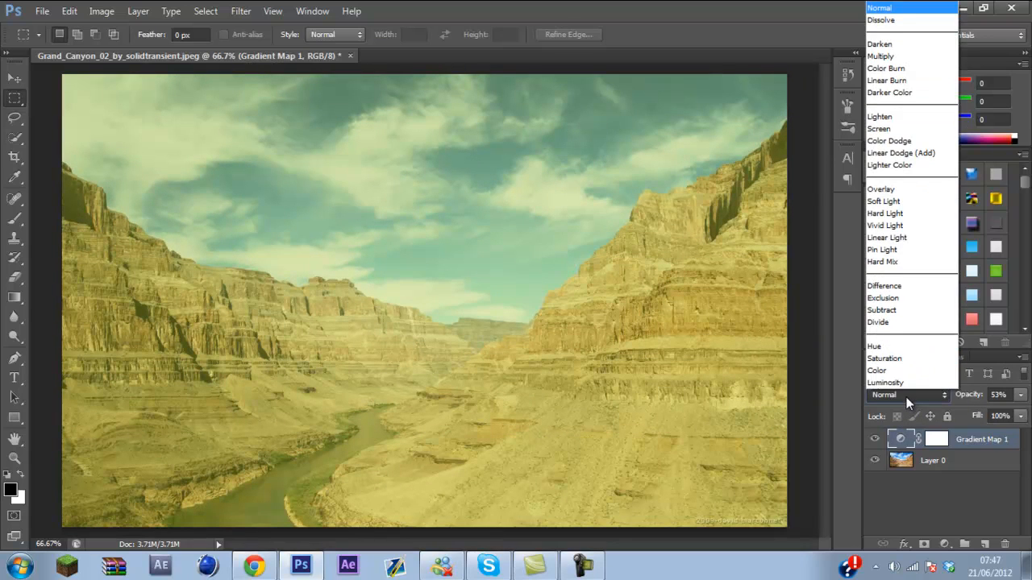
{"action": "left_click", "coordinate": [936, 215]}
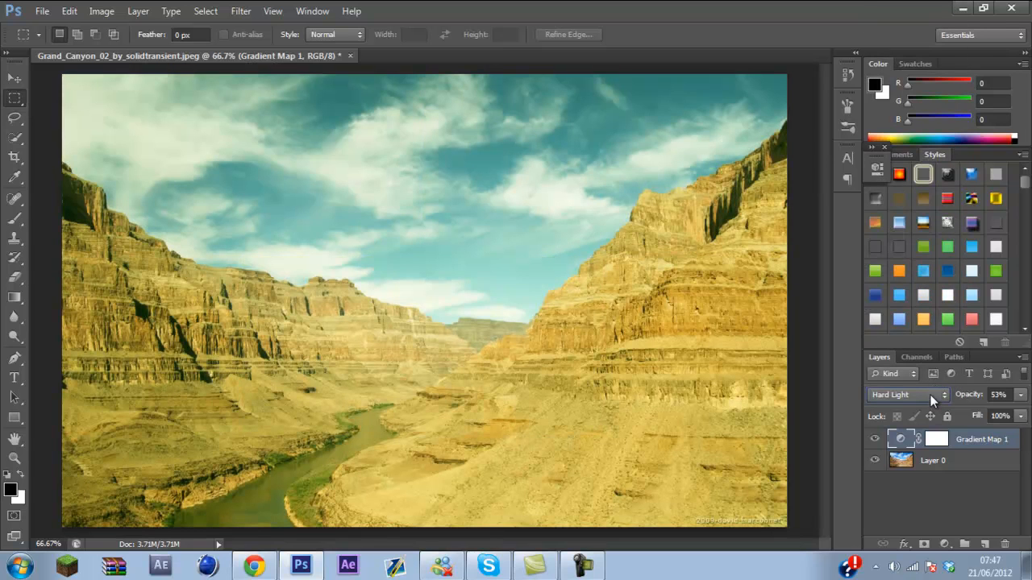
{"action": "scroll", "coordinate": [930, 395], "scroll_direction": "up", "scroll_amount": 1}
{"action": "left_click", "coordinate": [1020, 394]}
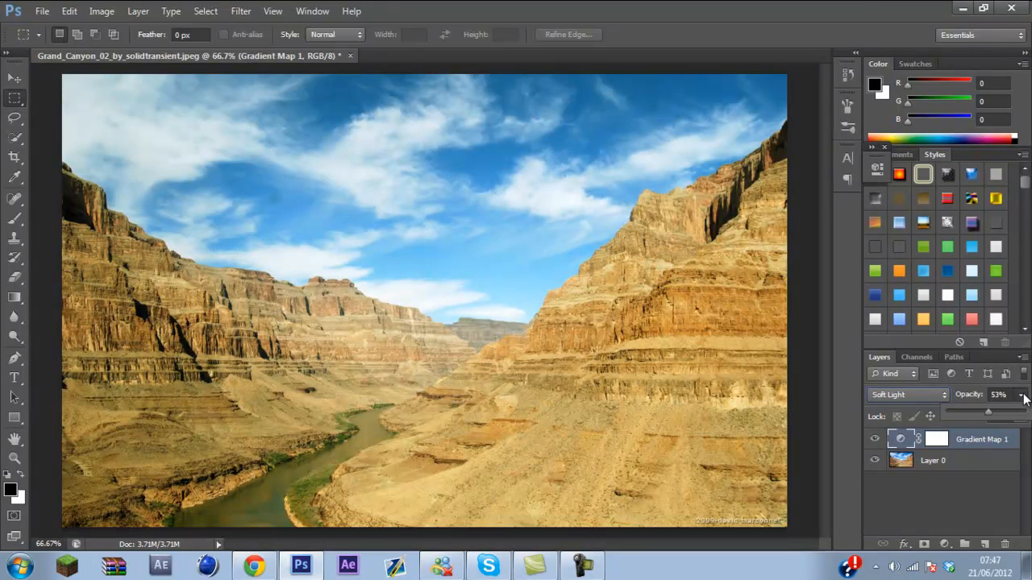
{"action": "left_click_drag", "start_coordinate": [988, 412], "coordinate": [1024, 412]}
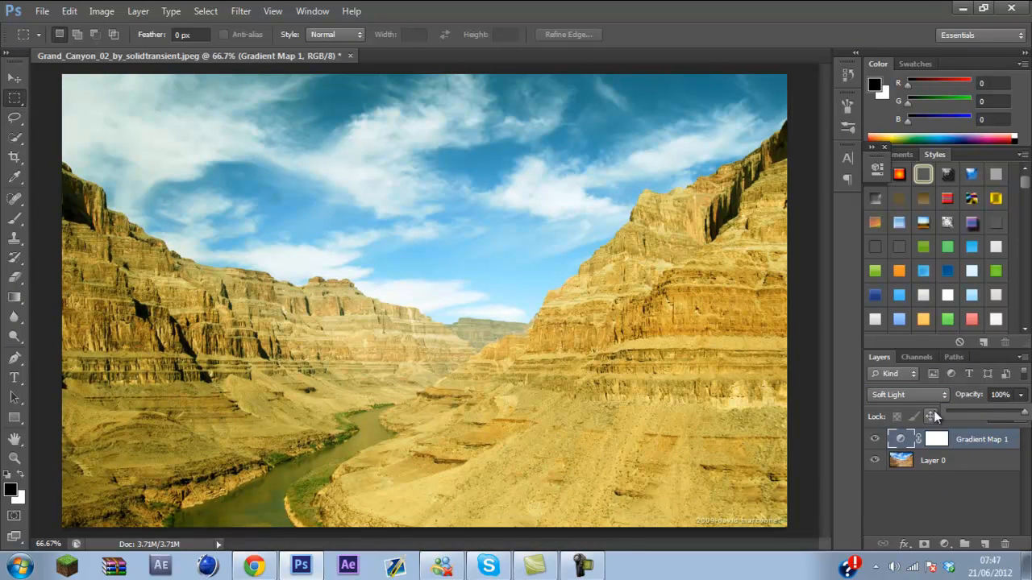
{"action": "left_click", "coordinate": [954, 479]}
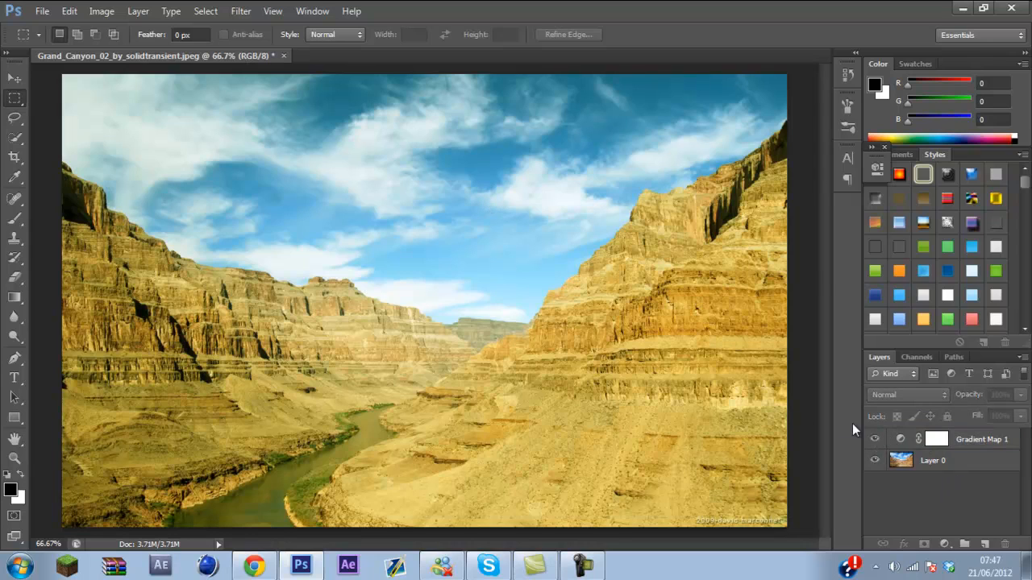
Open the gradient map's gradient for editing and preview the Orange, Blue; Red, Green; Soundbooth; and Acrobat presets
{"action": "double_click", "coordinate": [907, 440]}
{"action": "left_click", "coordinate": [716, 209]}
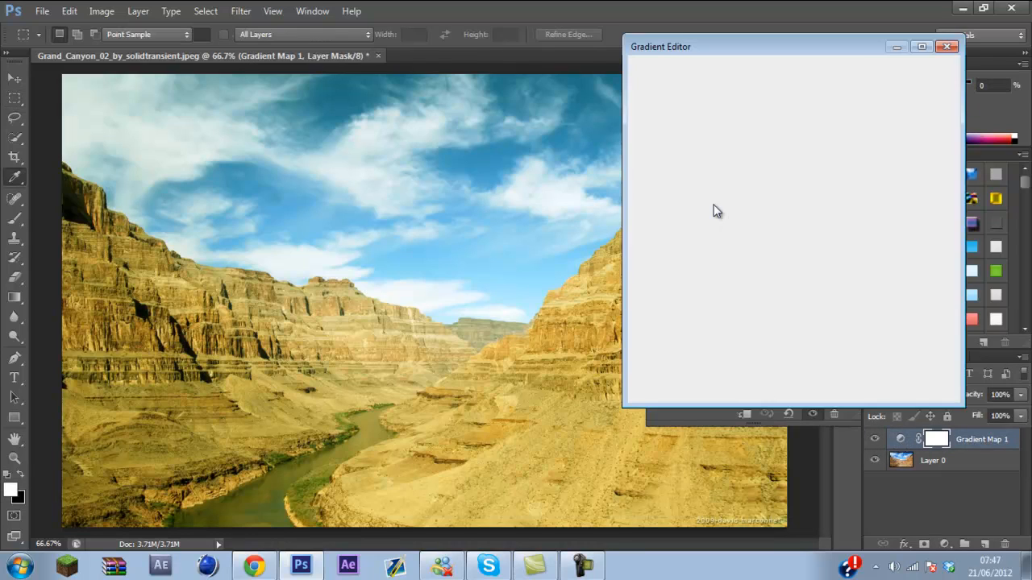
{"action": "left_click", "coordinate": [703, 148]}
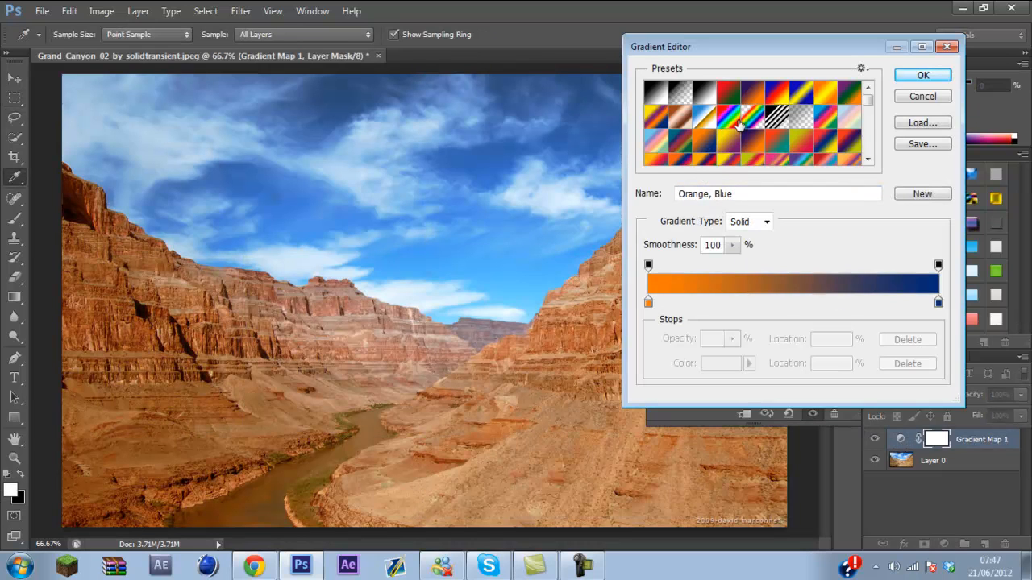
{"action": "scroll", "coordinate": [740, 125], "scroll_direction": "down", "scroll_amount": 1}
{"action": "scroll", "coordinate": [740, 125], "scroll_direction": "up", "scroll_amount": 1}
{"action": "left_click", "coordinate": [728, 140]}
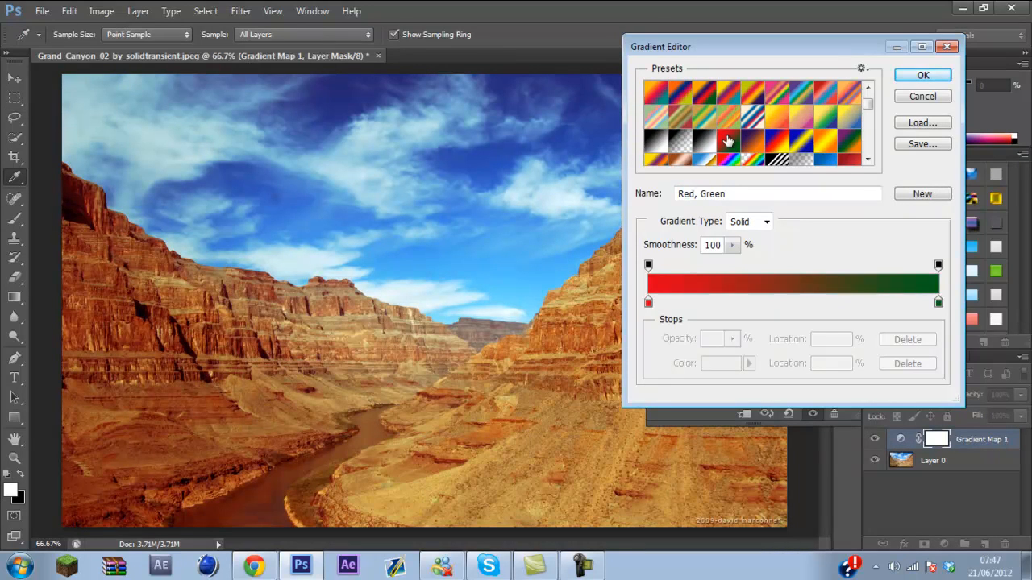
{"action": "left_click", "coordinate": [707, 158]}
{"action": "scroll", "coordinate": [709, 145], "scroll_direction": "down", "scroll_amount": 1}
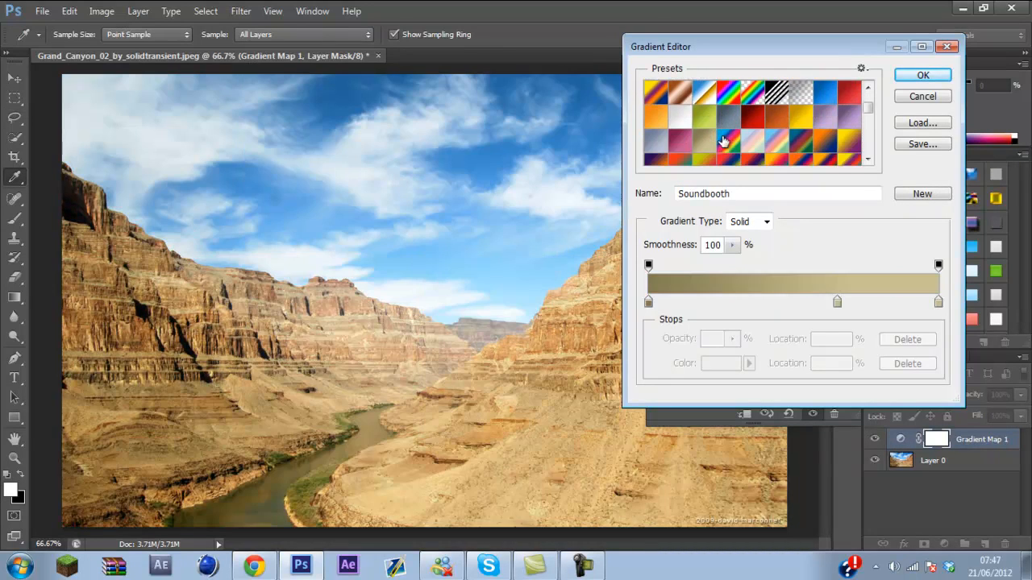
{"action": "left_click", "coordinate": [669, 128]}
{"action": "scroll", "coordinate": [677, 117], "scroll_direction": "down", "scroll_amount": 3}
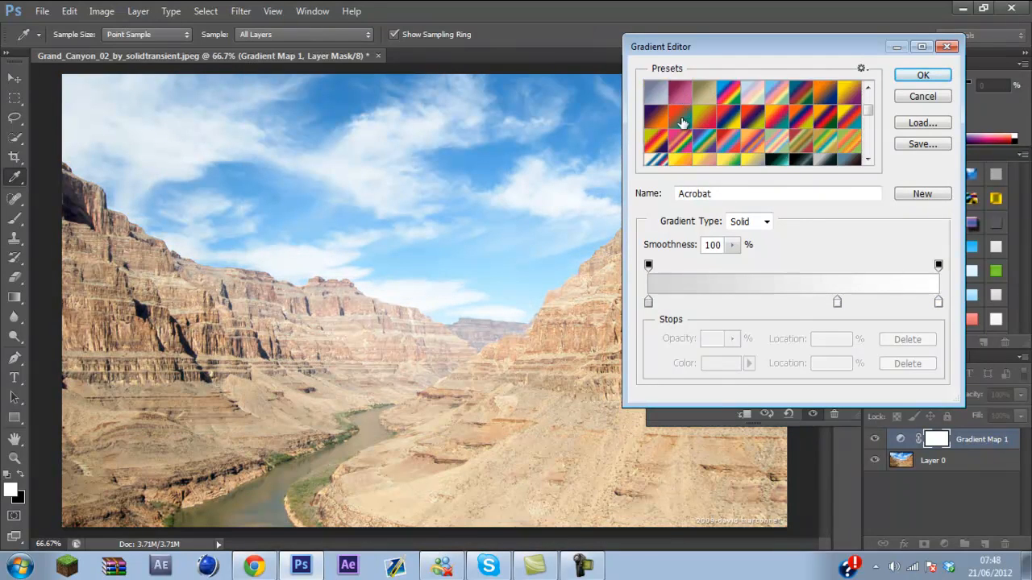
Apply the Red-Orange, Blue-Green preset to the gradient map and collapse its properties
{"action": "left_click", "coordinate": [680, 103]}
{"action": "scroll", "coordinate": [680, 103], "scroll_direction": "down", "scroll_amount": 3}
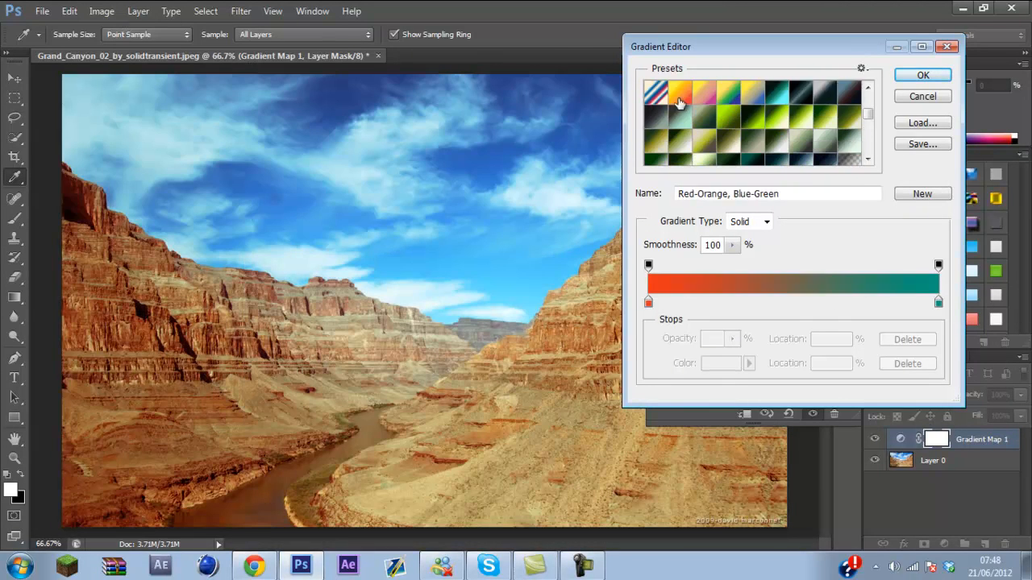
{"action": "scroll", "coordinate": [680, 103], "scroll_direction": "down", "scroll_amount": 3}
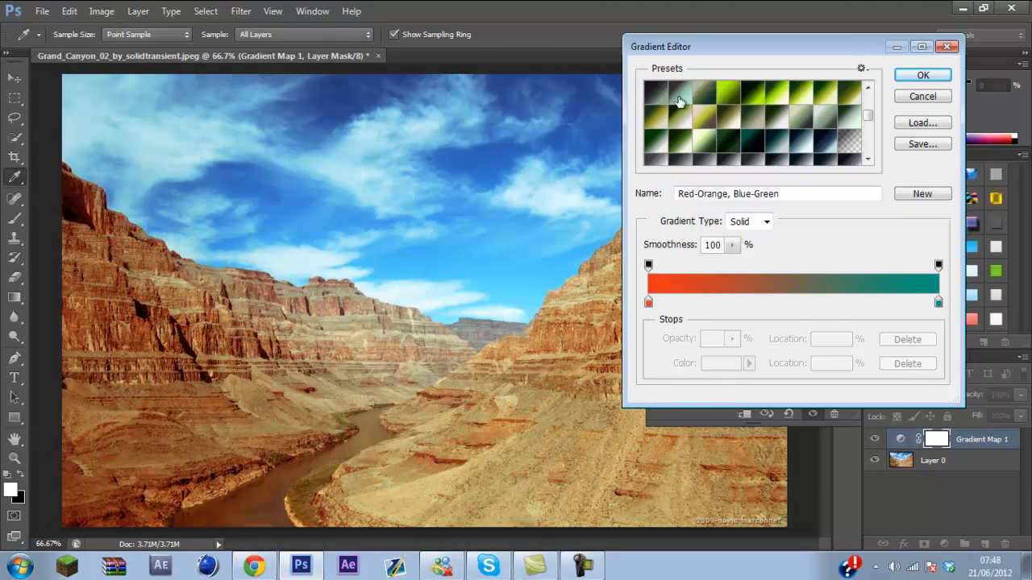
{"action": "left_click", "coordinate": [924, 75]}
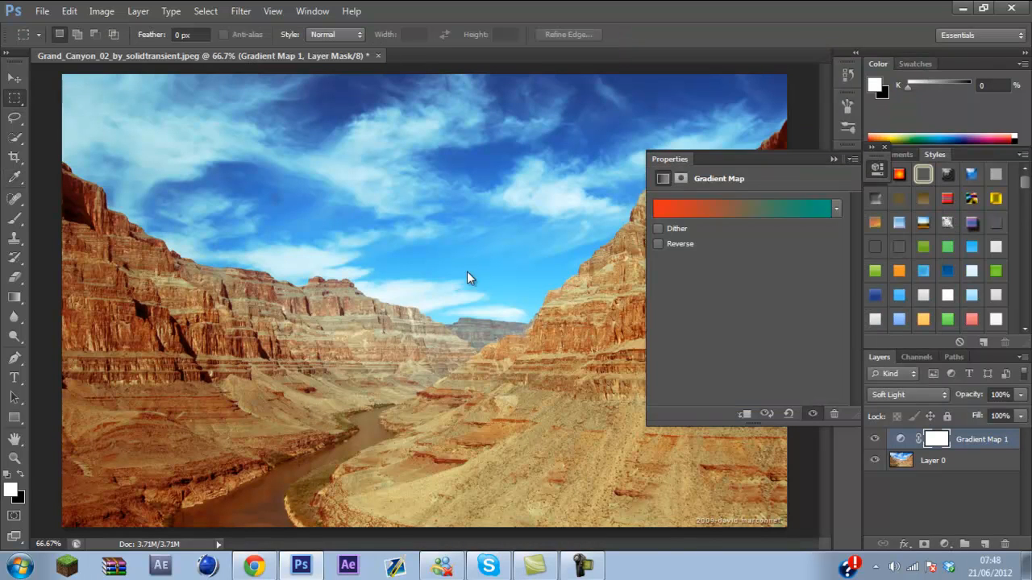
{"action": "left_click", "coordinate": [831, 160]}
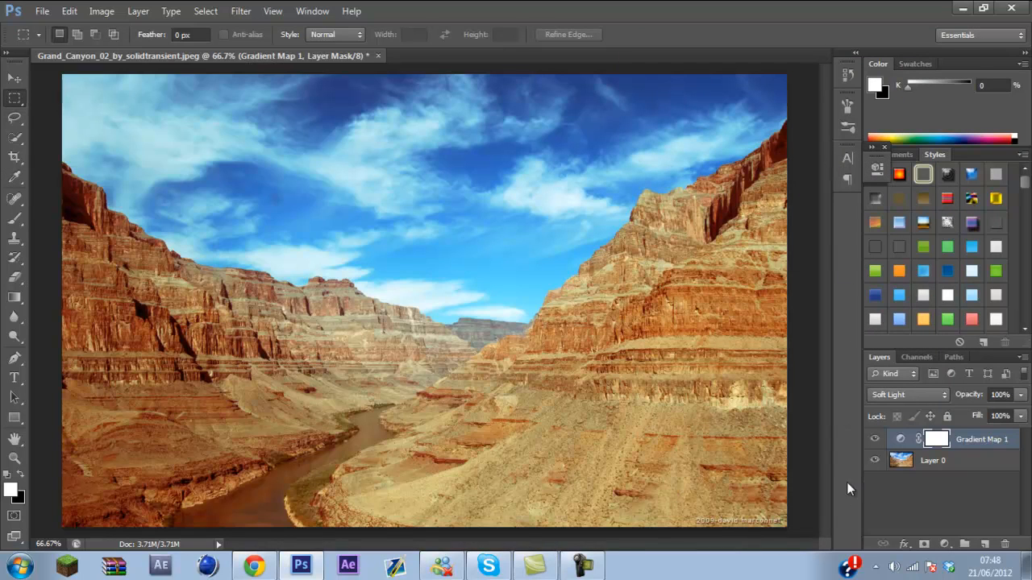
Add a Curves adjustment layer and shape the RGB curve into a gentle S, darkening the shadows and brightening the highlights
{"action": "left_click", "coordinate": [945, 545]}
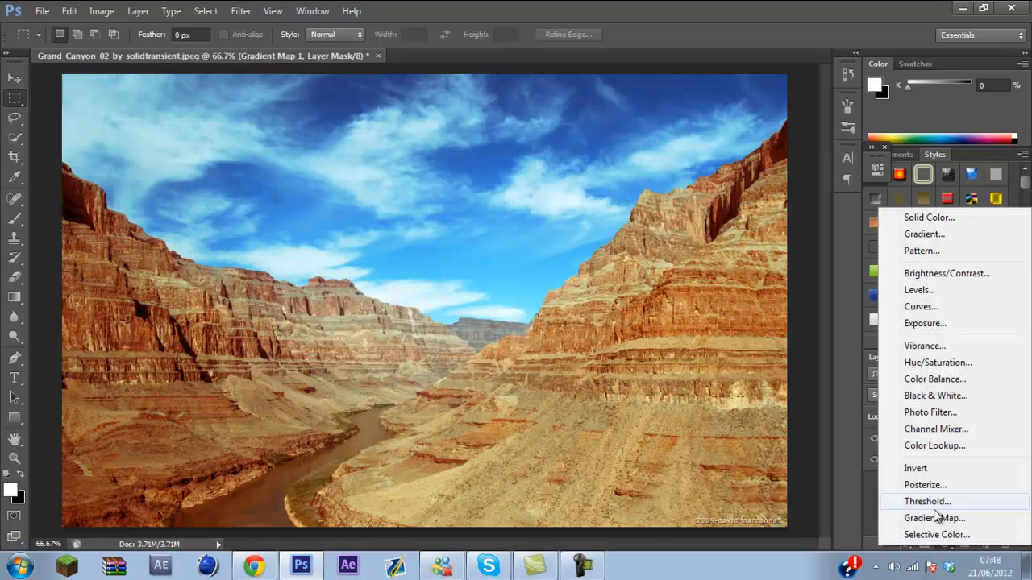
{"action": "left_click", "coordinate": [915, 306]}
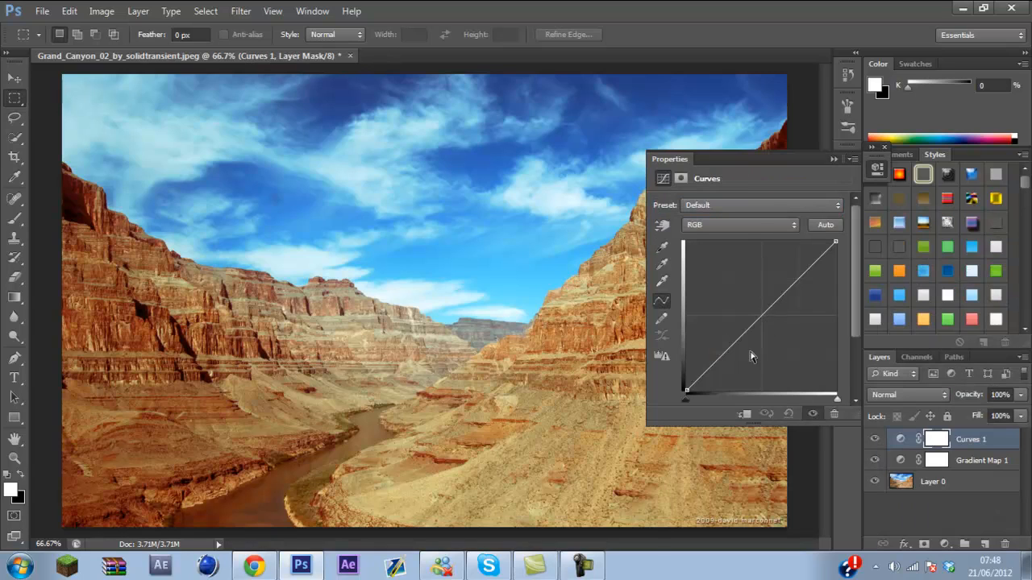
{"action": "left_click_drag", "start_coordinate": [735, 341], "coordinate": [736, 353]}
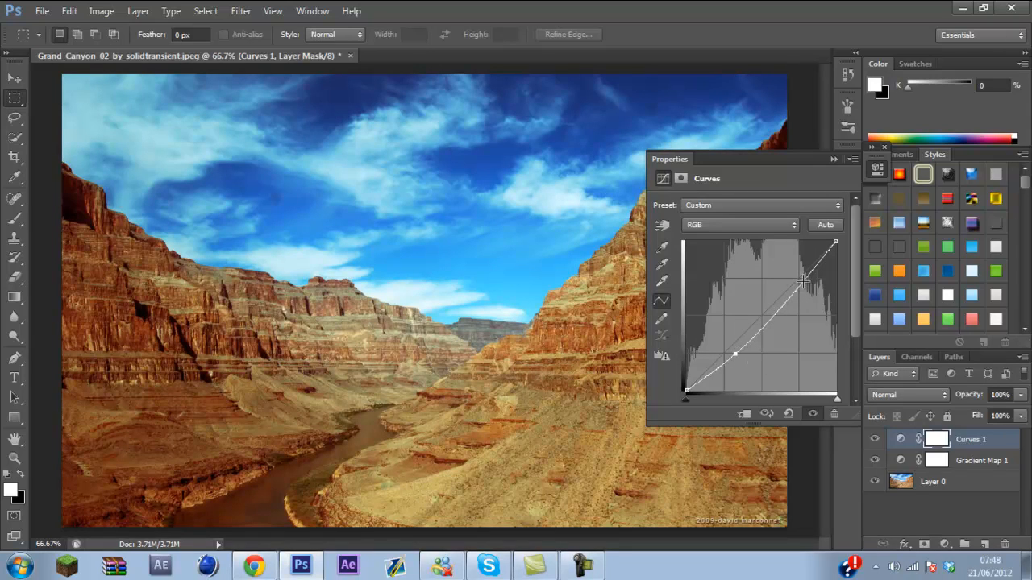
{"action": "left_click_drag", "start_coordinate": [804, 280], "coordinate": [796, 275]}
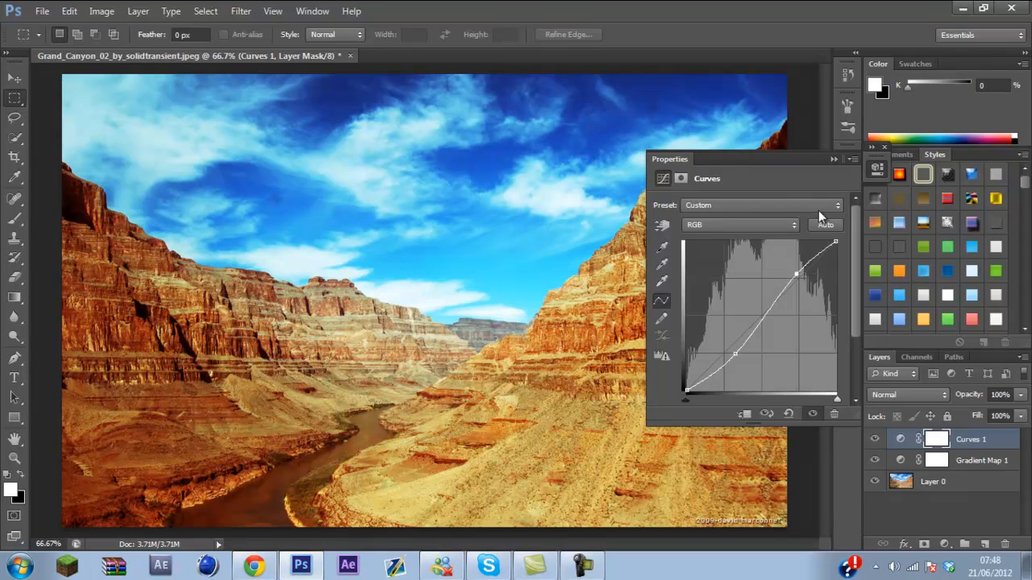
{"action": "left_click", "coordinate": [833, 159]}
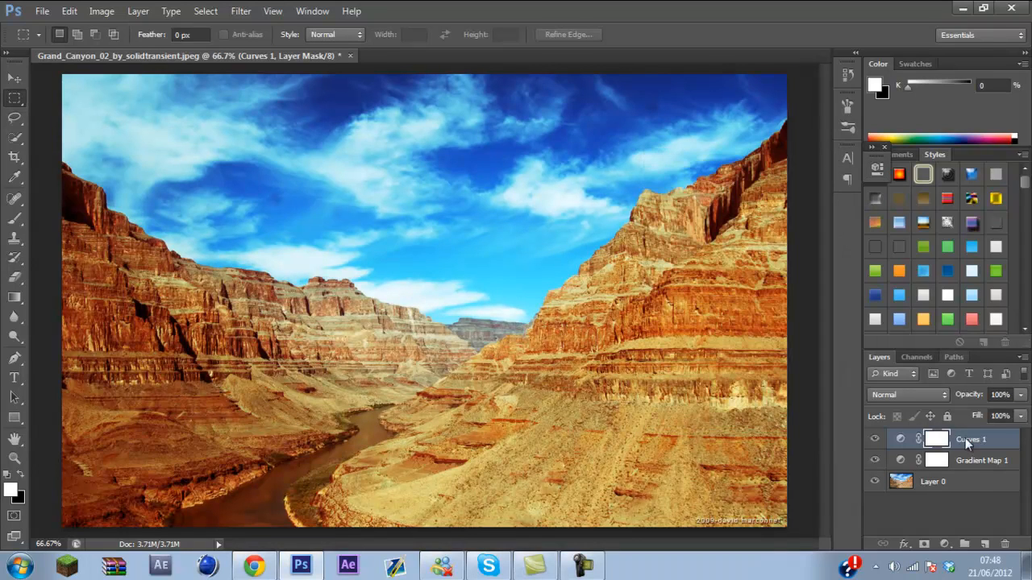
Add a Hue/Saturation adjustment layer with Hue -12 and Saturation -56
{"action": "left_click", "coordinate": [945, 544]}
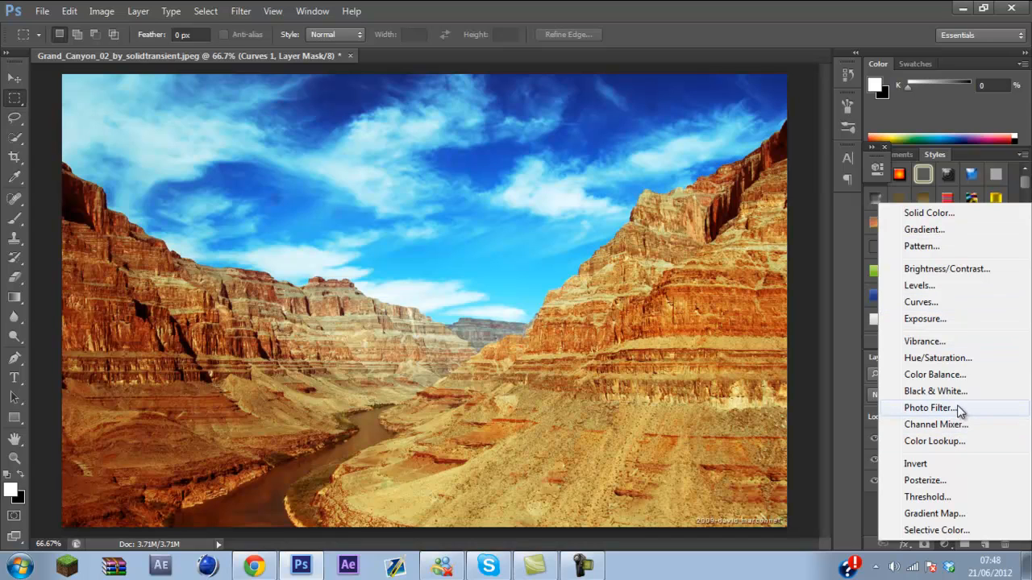
{"action": "left_click", "coordinate": [983, 360]}
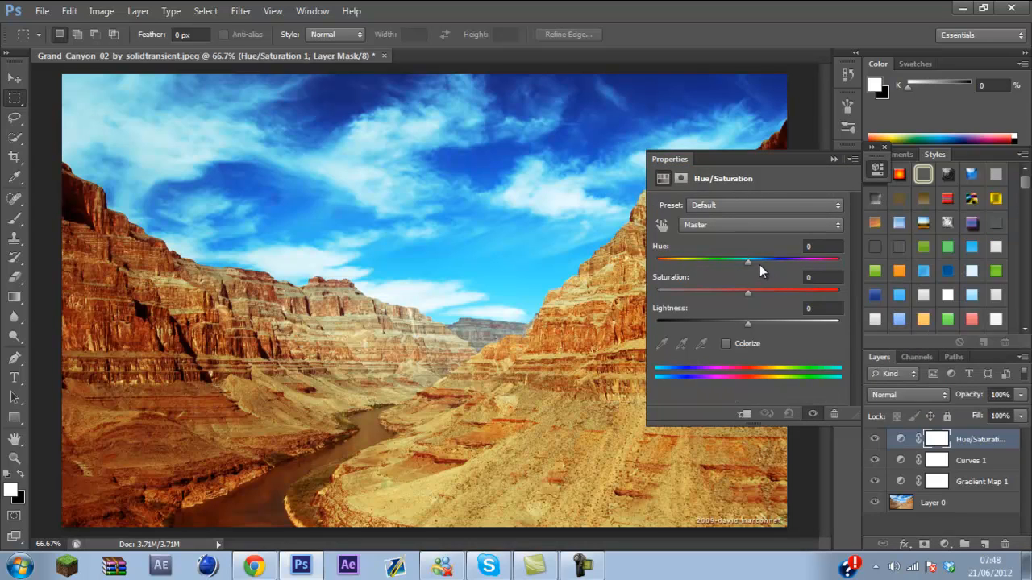
{"action": "left_click_drag", "start_coordinate": [749, 262], "coordinate": [698, 300]}
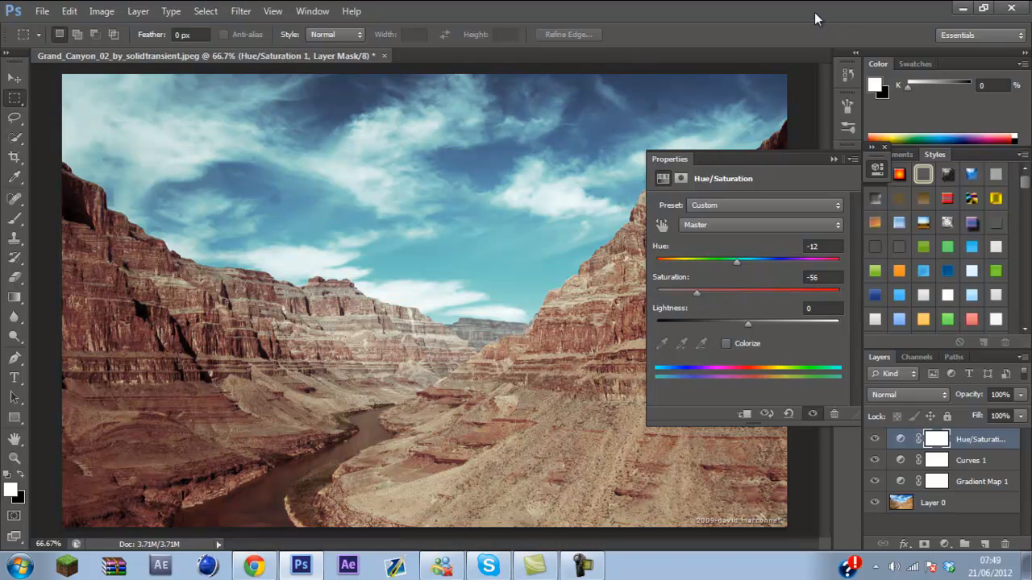
{"action": "left_click", "coordinate": [836, 158]}
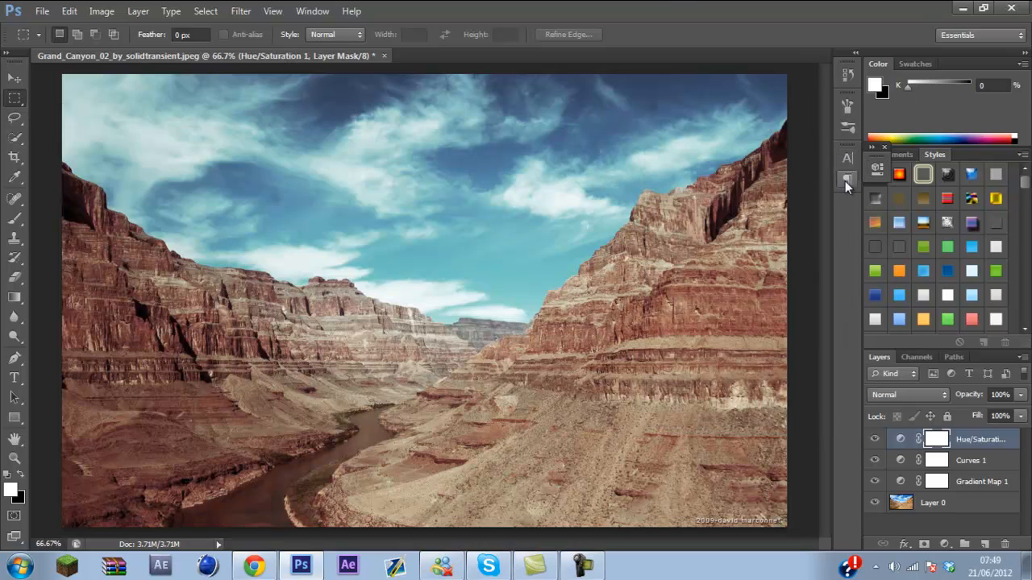
Open the green texture image 3 (2) from the Textures Pack Grunge folder inside Photoshop's Textures folder
{"action": "left_click", "coordinate": [42, 11]}
{"action": "left_click", "coordinate": [51, 43]}
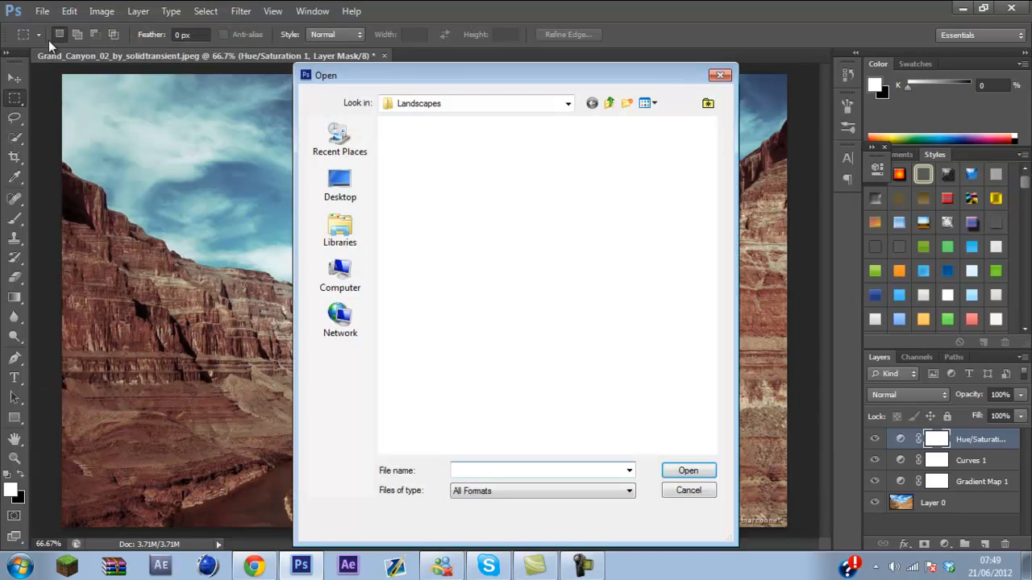
{"action": "left_click", "coordinate": [540, 106]}
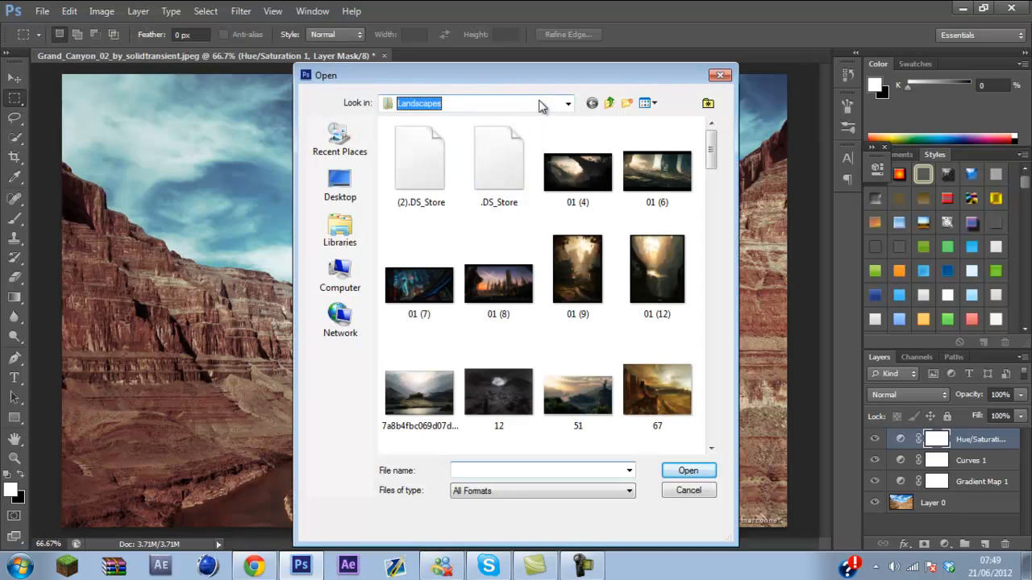
{"action": "left_click", "coordinate": [540, 106]}
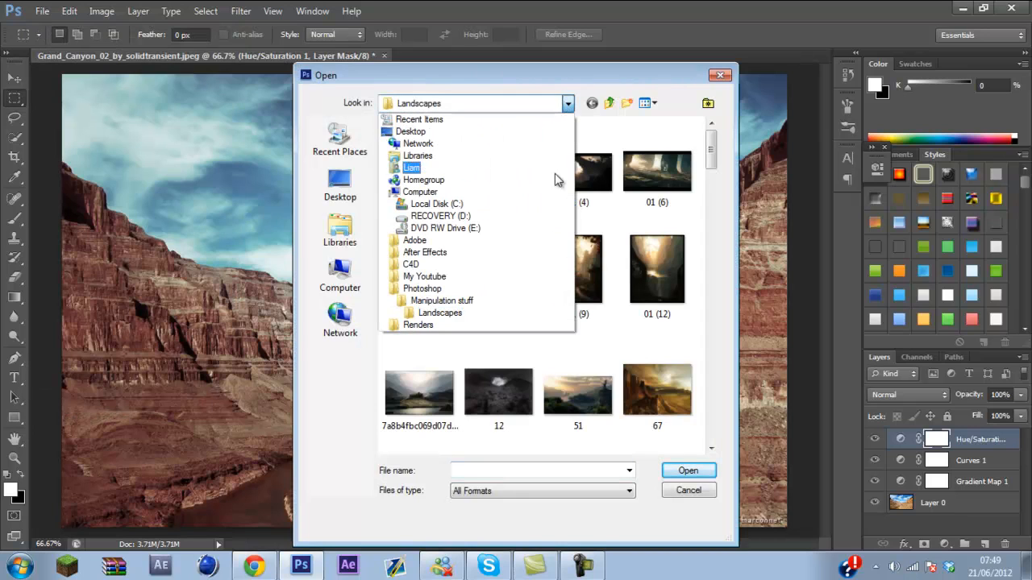
{"action": "left_click", "coordinate": [500, 290]}
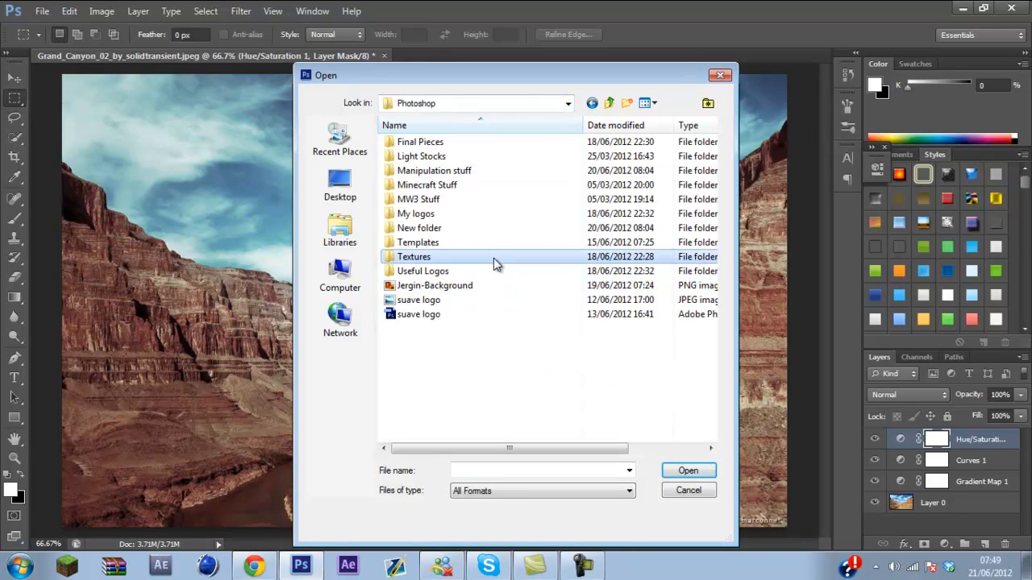
{"action": "double_click", "coordinate": [493, 258]}
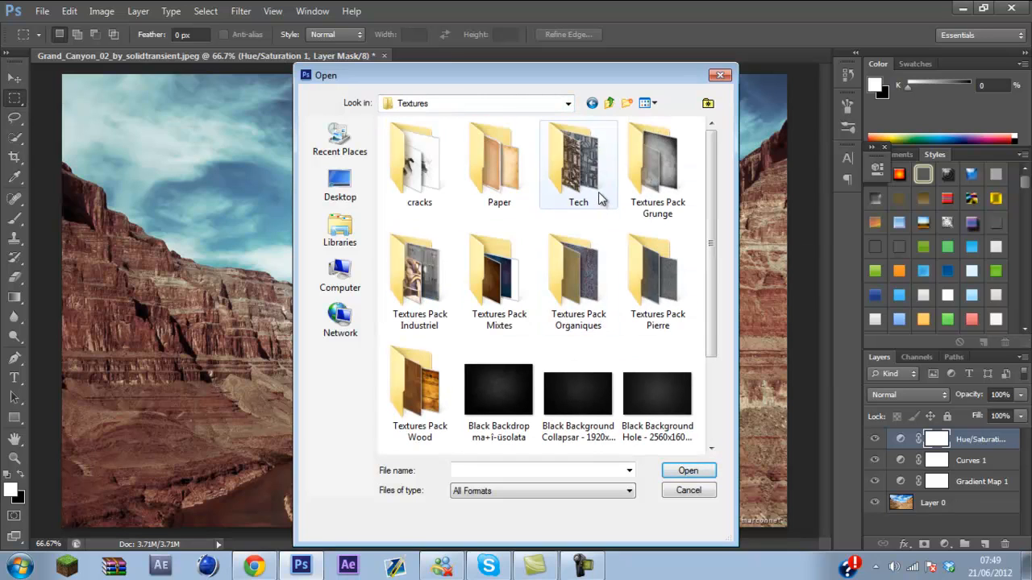
{"action": "double_click", "coordinate": [652, 173]}
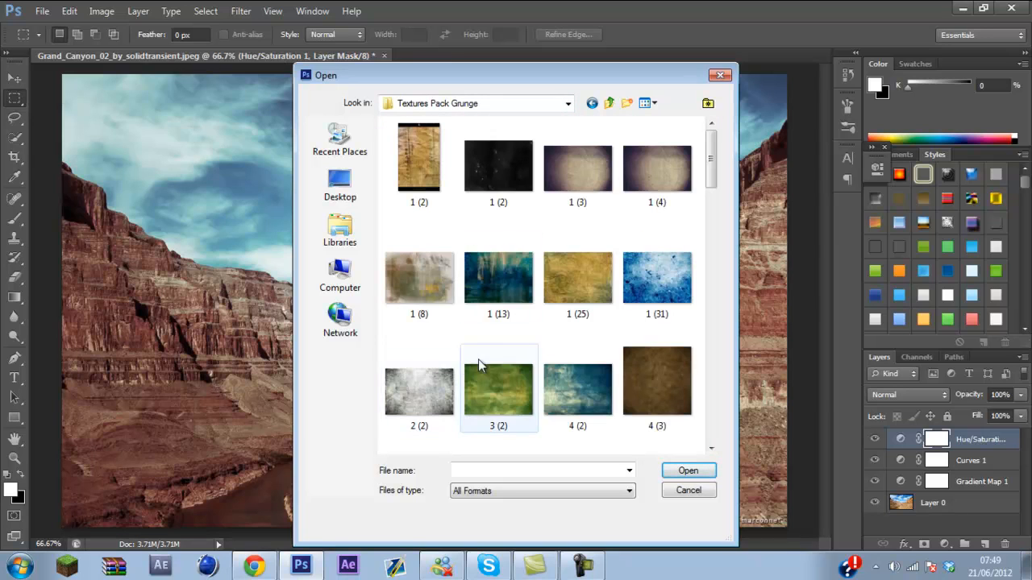
{"action": "double_click", "coordinate": [524, 374]}
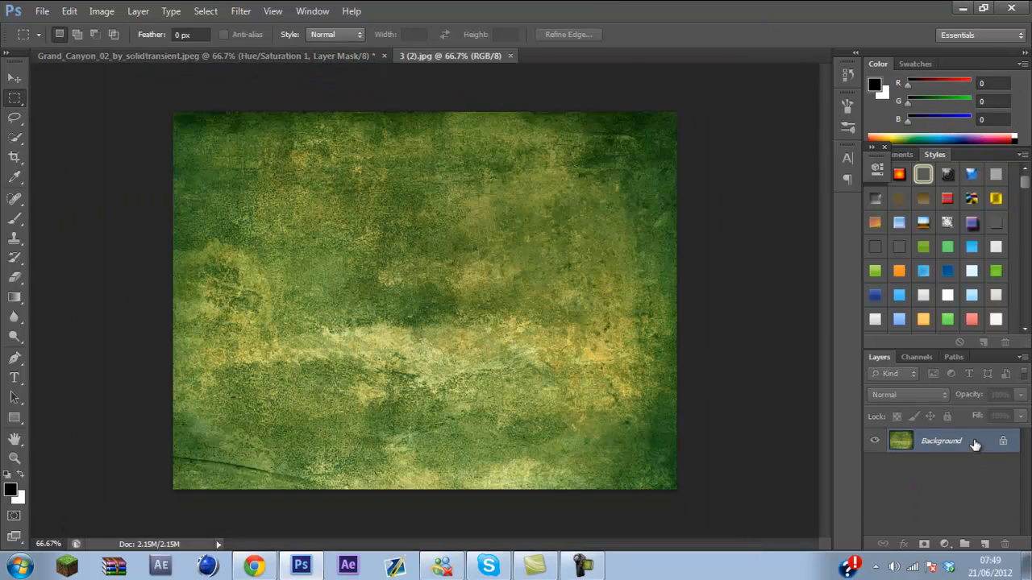
Convert the texture's locked Background into a regular layer, clear any selection and activate the Move tool
{"action": "double_click", "coordinate": [974, 444]}
{"action": "key", "text": "Return"}
{"action": "left_click_drag", "start_coordinate": [556, 395], "coordinate": [219, 203]}
{"action": "left_click", "coordinate": [194, 217]}
{"action": "left_click", "coordinate": [14, 78]}
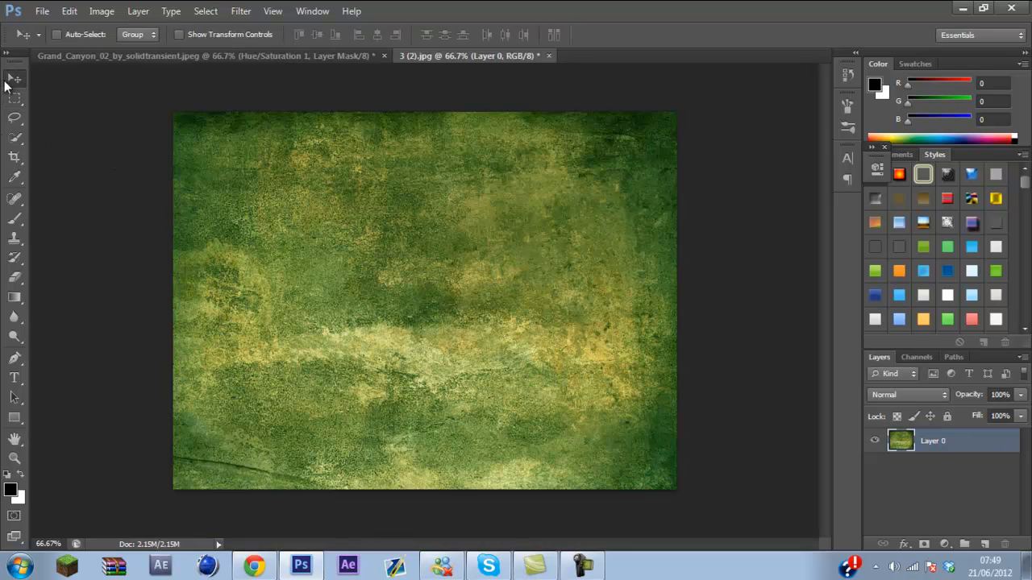
Copy the green texture layer into the Grand Canyon document above the adjustment layers
{"action": "left_click", "coordinate": [221, 56]}
{"action": "left_click", "coordinate": [443, 53]}
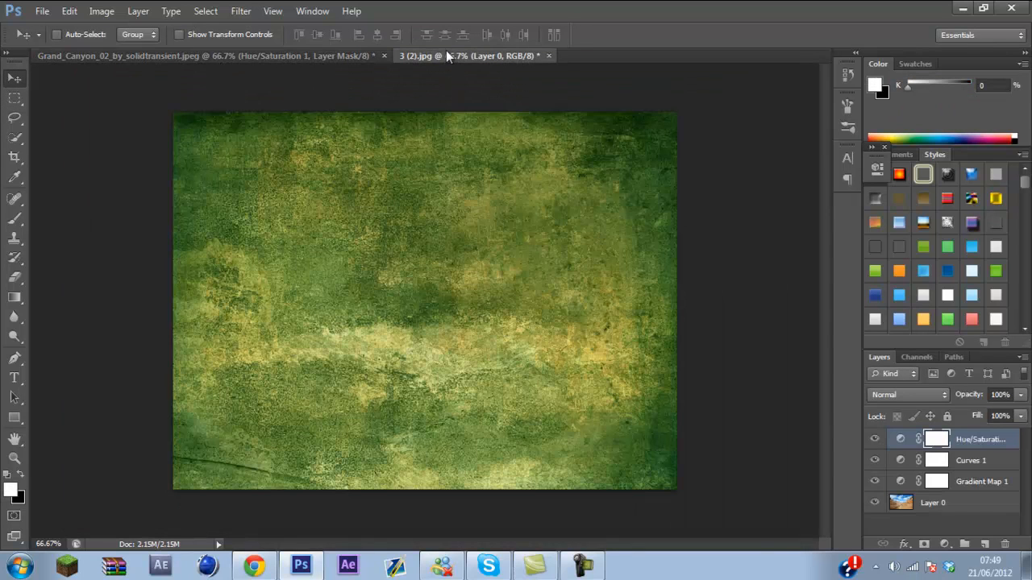
{"action": "left_click_drag", "start_coordinate": [240, 75], "coordinate": [354, 199]}
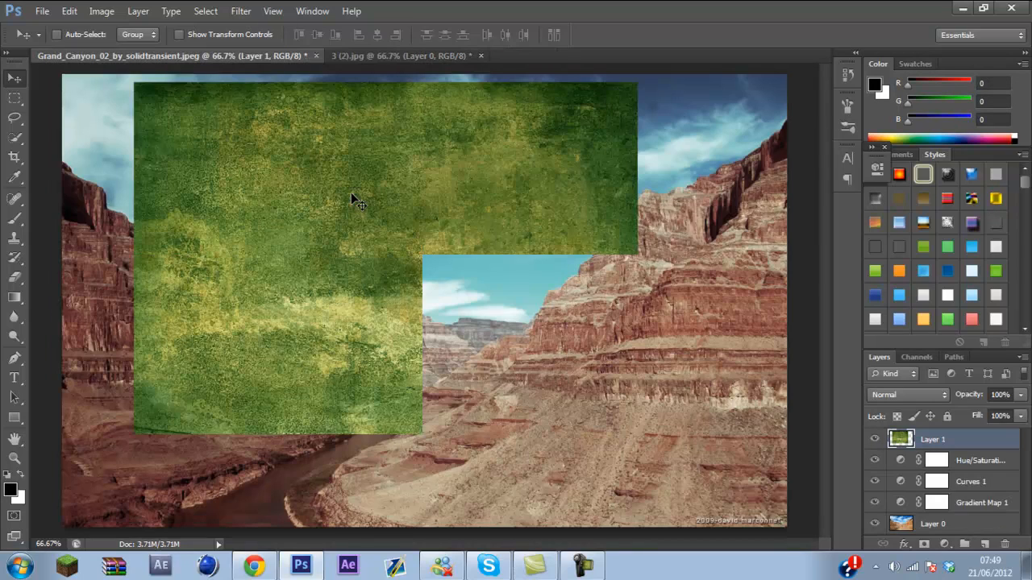
Move the texture to the canvas's upper-left corner and enlarge it with Free Transform to cover the whole photo
{"action": "mouse_move", "coordinate": [236, 163]}
{"action": "left_mouse_down"}
{"action": "mouse_move", "coordinate": [203, 153]}
{"action": "mouse_move", "coordinate": [221, 160]}
{"action": "left_mouse_up"}
{"action": "key", "text": "ctrl+t"}
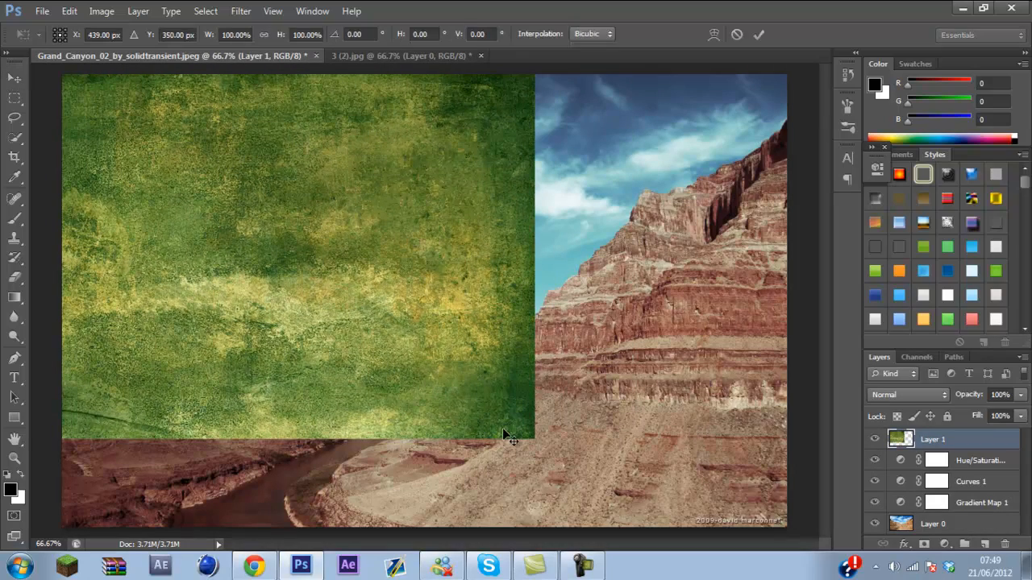
{"action": "left_click_drag", "start_coordinate": [534, 438], "coordinate": [815, 526]}
{"action": "key", "text": "Return"}
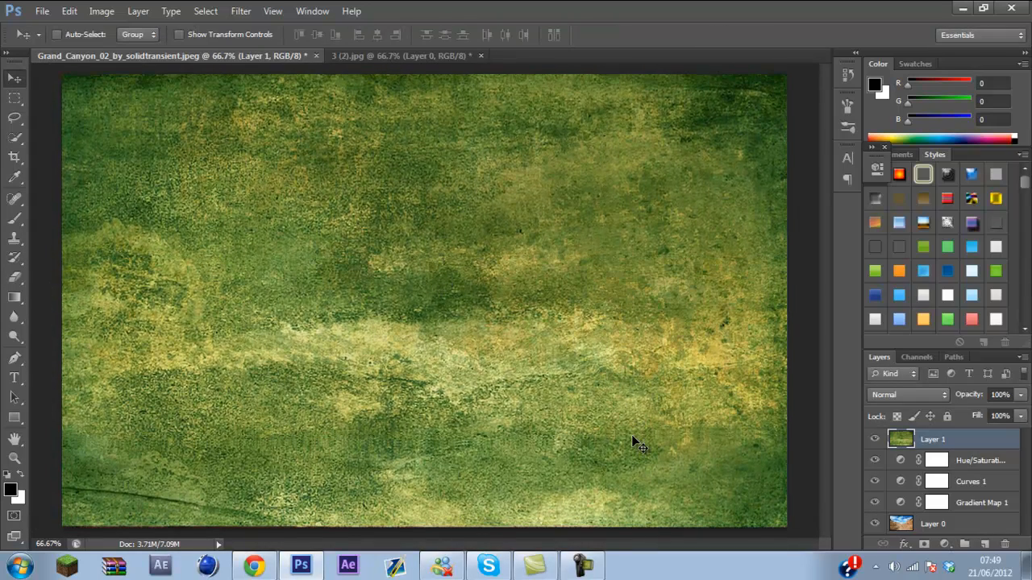
Try Hard Light on the texture layer and settle on Soft Light blending
{"action": "left_click", "coordinate": [933, 392]}
{"action": "left_click", "coordinate": [891, 201]}
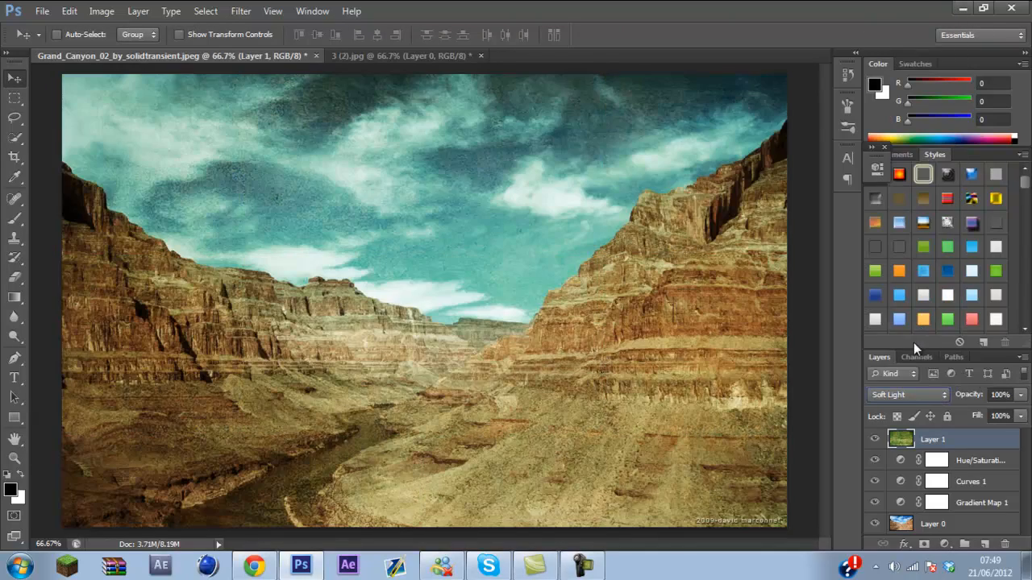
{"action": "scroll", "coordinate": [921, 392], "scroll_direction": "down", "scroll_amount": 1}
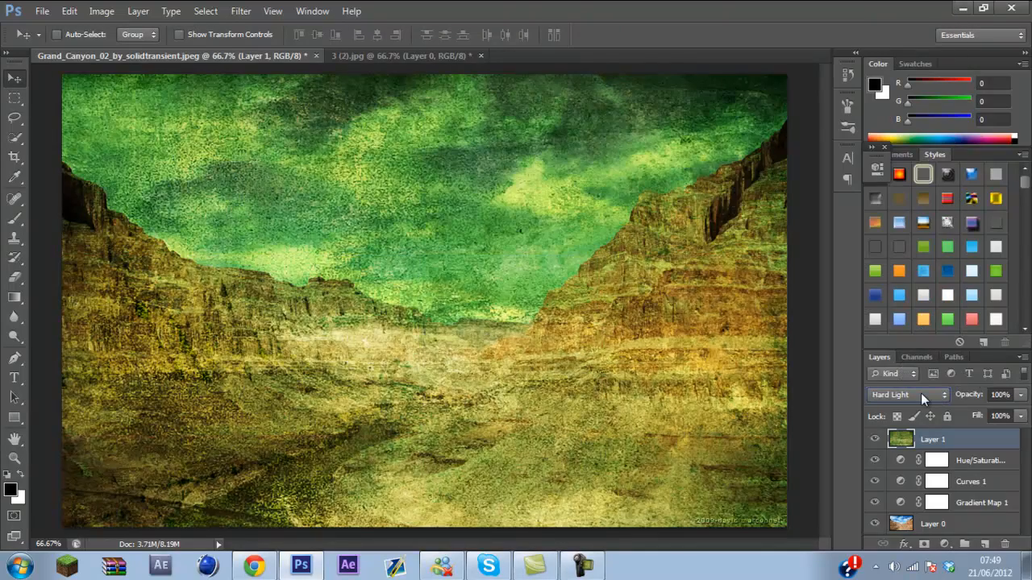
{"action": "scroll", "coordinate": [921, 392], "scroll_direction": "up", "scroll_amount": 1}
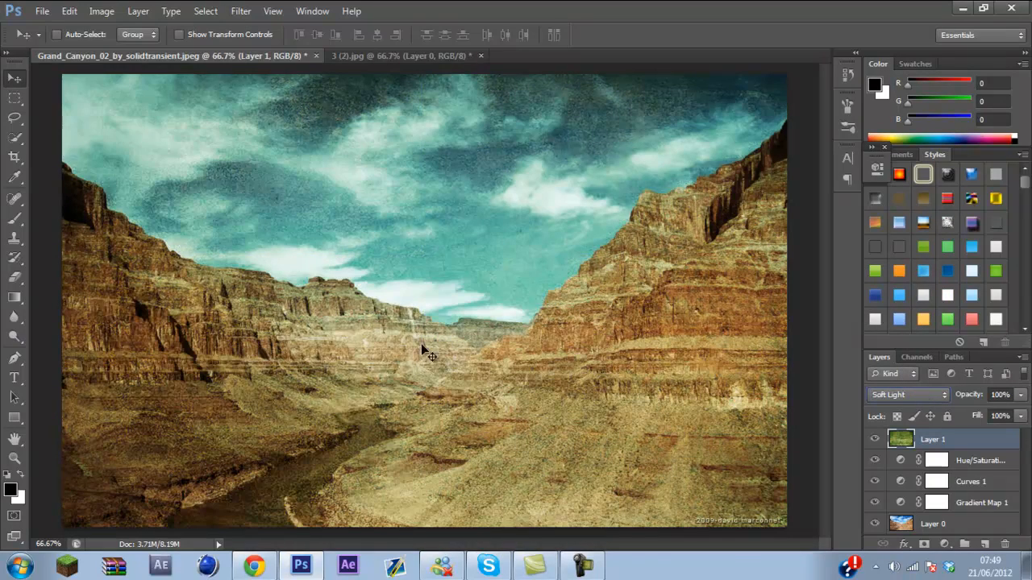
Lower the texture layer's opacity to 56%
{"action": "right_click", "coordinate": [366, 296]}
{"action": "left_click", "coordinate": [1022, 395]}
{"action": "left_click", "coordinate": [1022, 397]}
{"action": "left_click_drag", "start_coordinate": [1017, 413], "coordinate": [988, 415]}
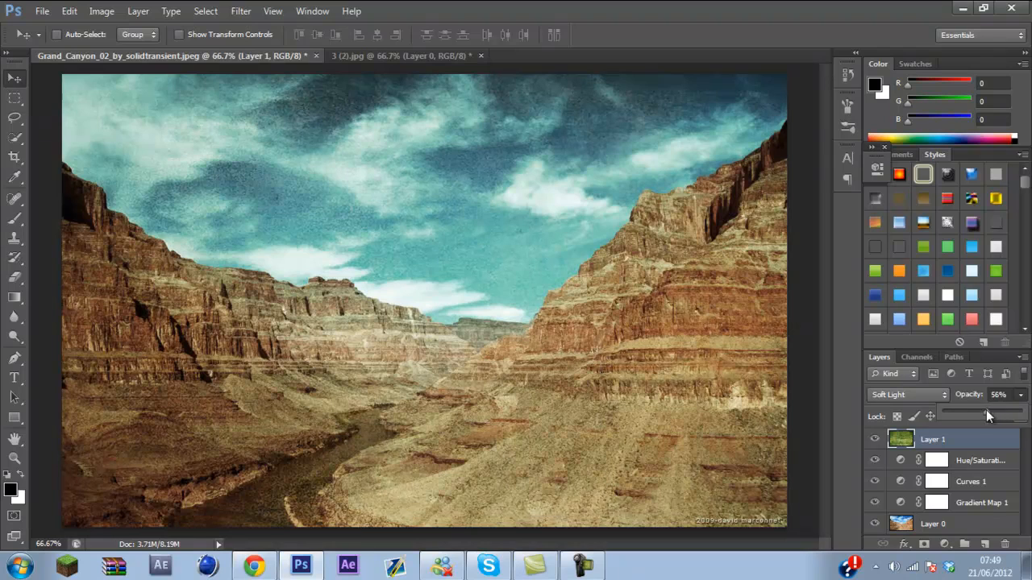